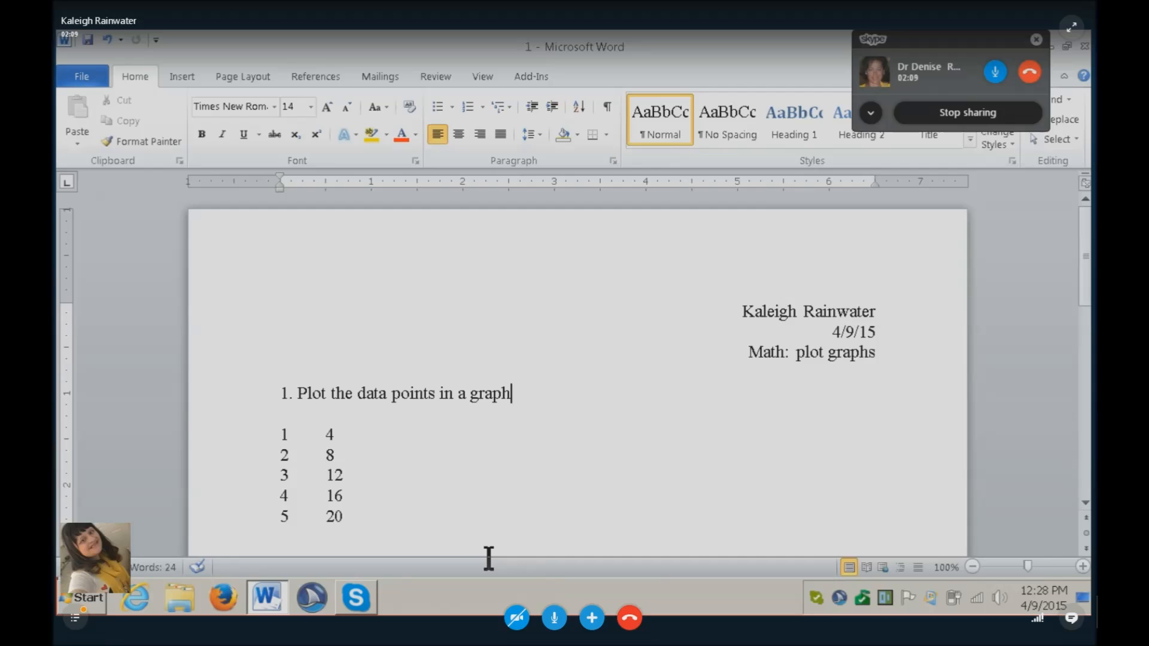
- Copy the five rows of number pairs below the heading "1. Plot the data points in a graph"
{"action": "key", "text": "Down"}
{"action": "key", "text": "Down"}
{"action": "key", "text": "shift+Down"}
{"action": "key", "text": "shift+Down"}
{"action": "key", "text": "shift+Down"}
{"action": "key", "text": "shift+Down"}
{"action": "key", "text": "shift+Down"}
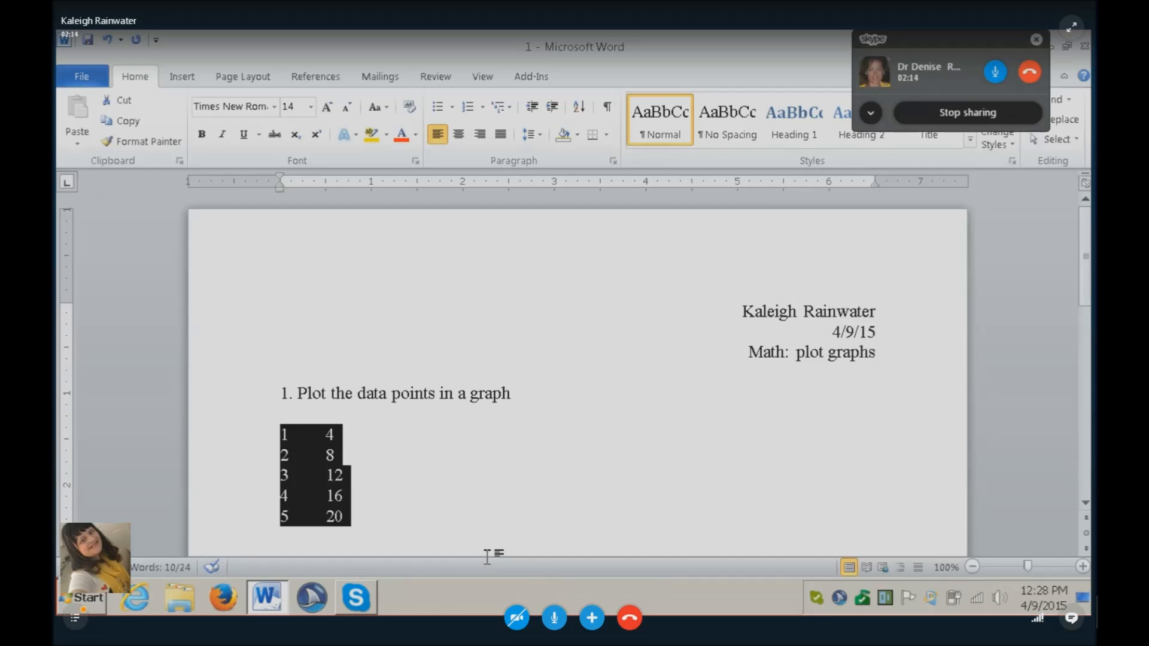
{"action": "key", "text": "ctrl+c"}
- Switch to Microsoft Excel 2010 by launching it with a blank workbook
{"action": "key", "text": "super"}
{"action": "left_click", "coordinate": [489, 565]}
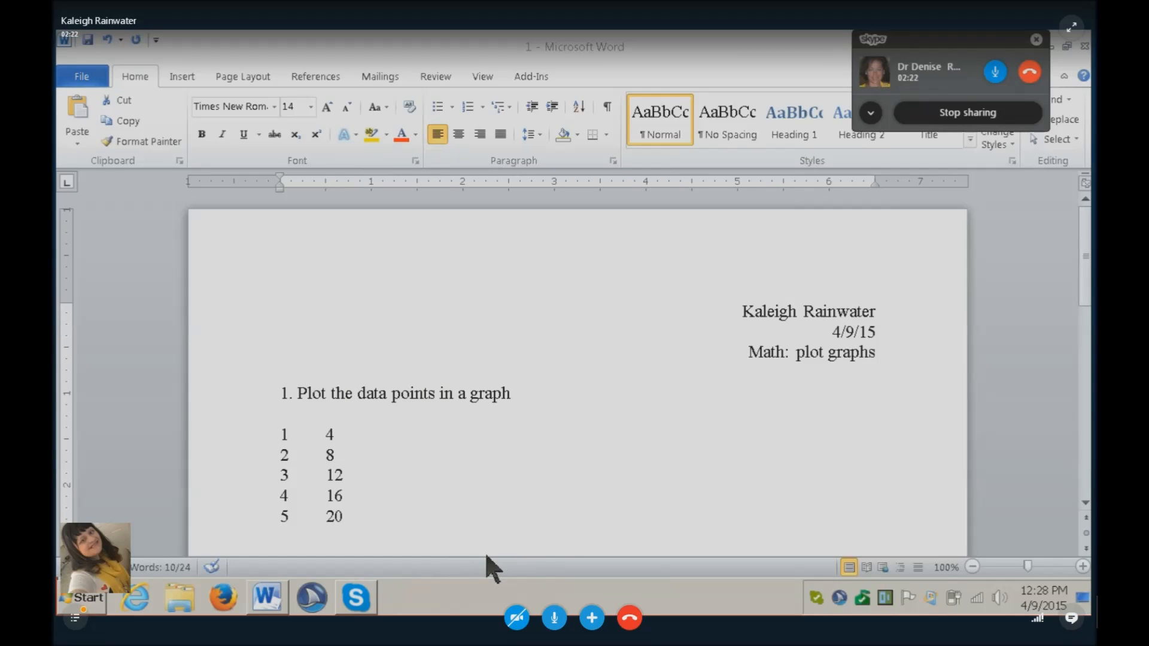
{"action": "left_click", "coordinate": [487, 556]}
{"action": "key", "text": "super"}
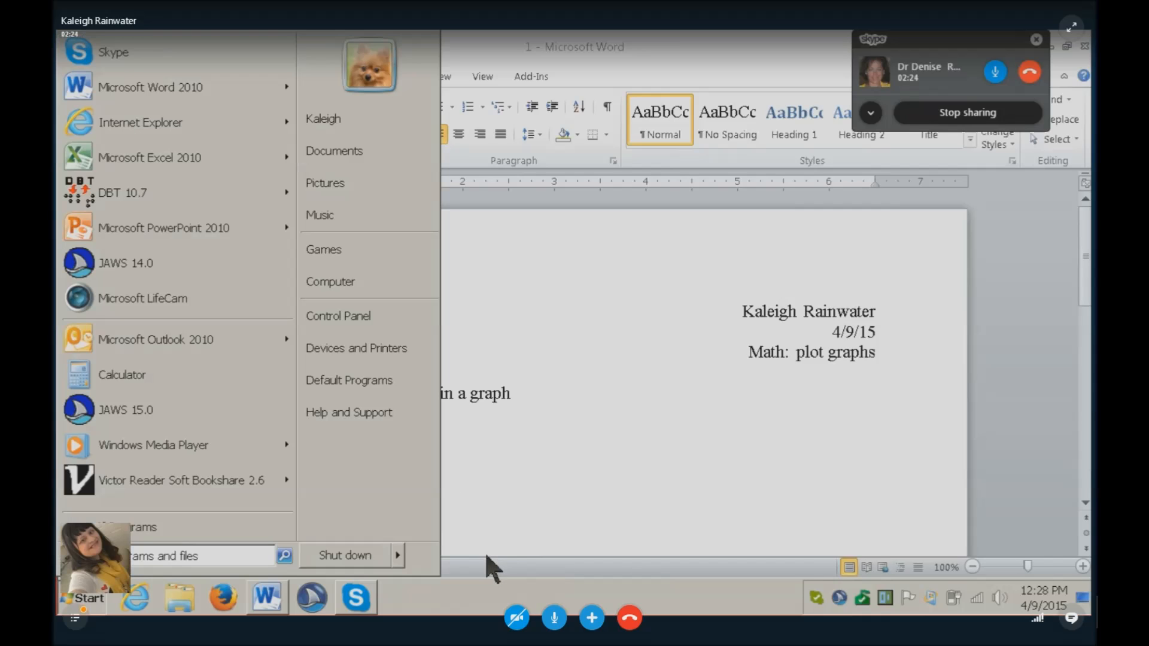
{"action": "key", "text": "Down"}
{"action": "key", "text": "Down"}
{"action": "key", "text": "Down"}
{"action": "key", "text": "Down"}
{"action": "key", "text": "Return"}
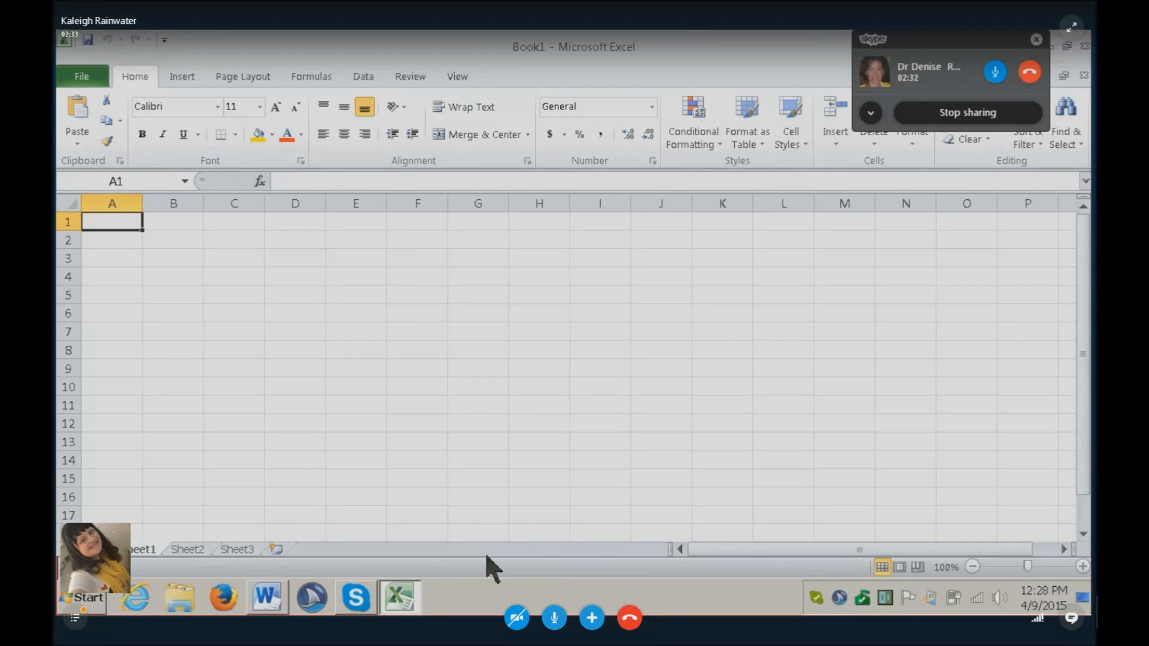
- Paste the copied data points into the worksheet over the selected range A1:B10, accepting the size mismatch
{"action": "key", "text": "shift+Right"}
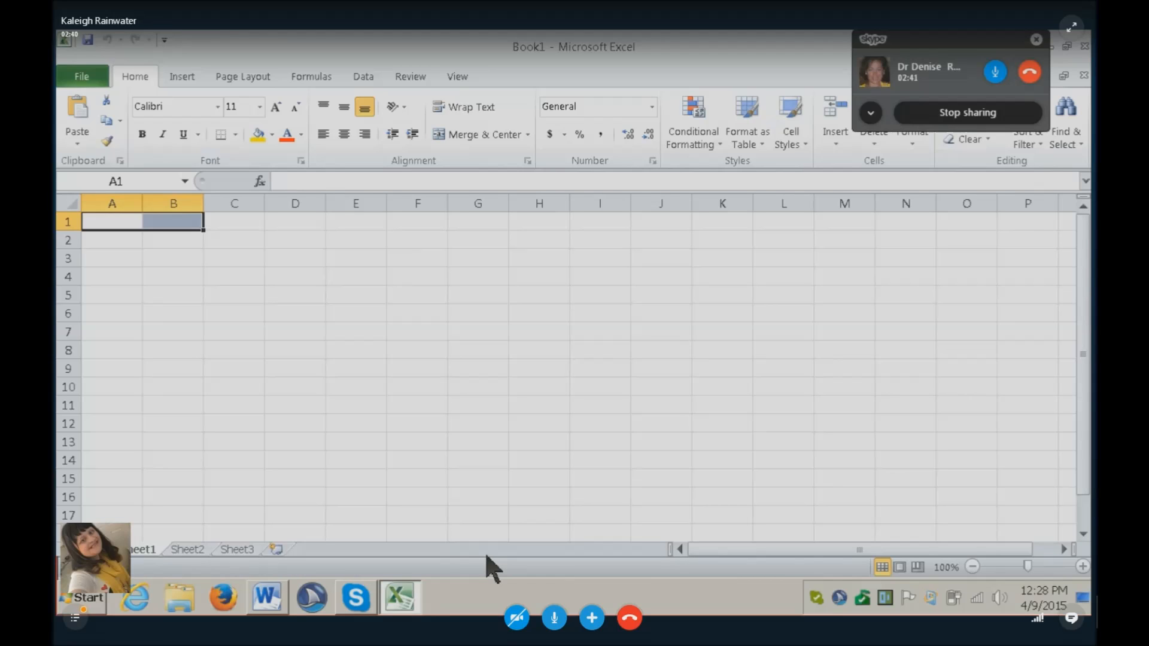
{"action": "key", "text": "shift+Down"}
{"action": "key", "text": "shift+Down"}
{"action": "key", "text": "shift+Down"}
{"action": "key", "text": "shift+Down"}
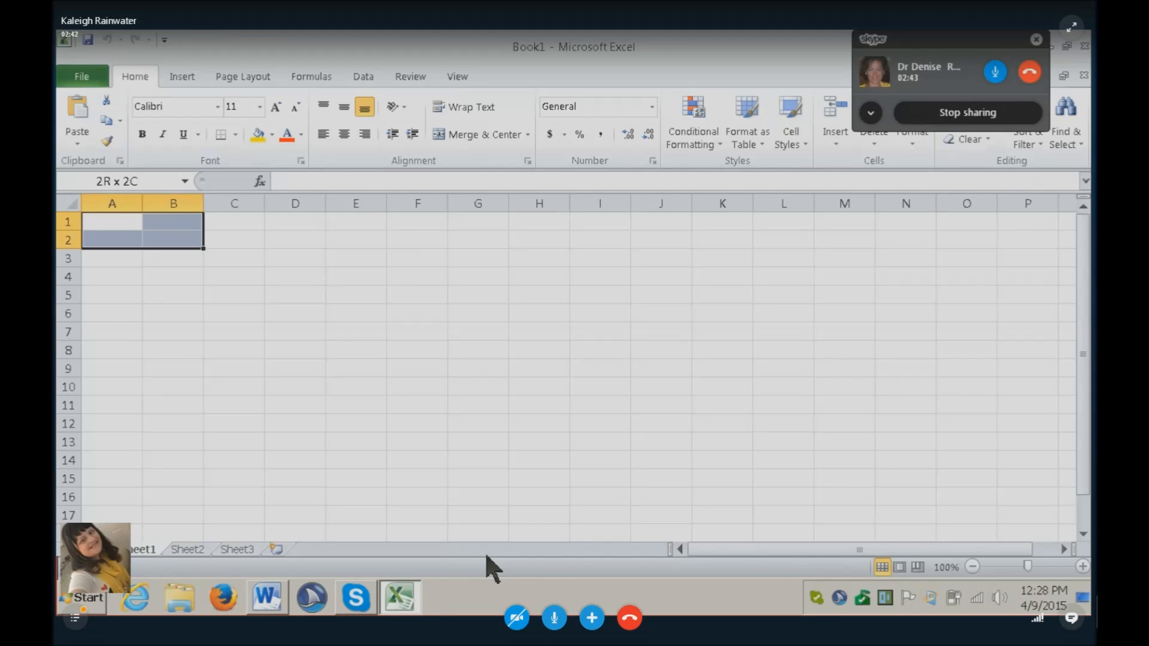
{"action": "key", "text": "shift+Down"}
{"action": "key", "text": "shift+Down"}
{"action": "key", "text": "shift+Down"}
{"action": "key", "text": "shift+Down"}
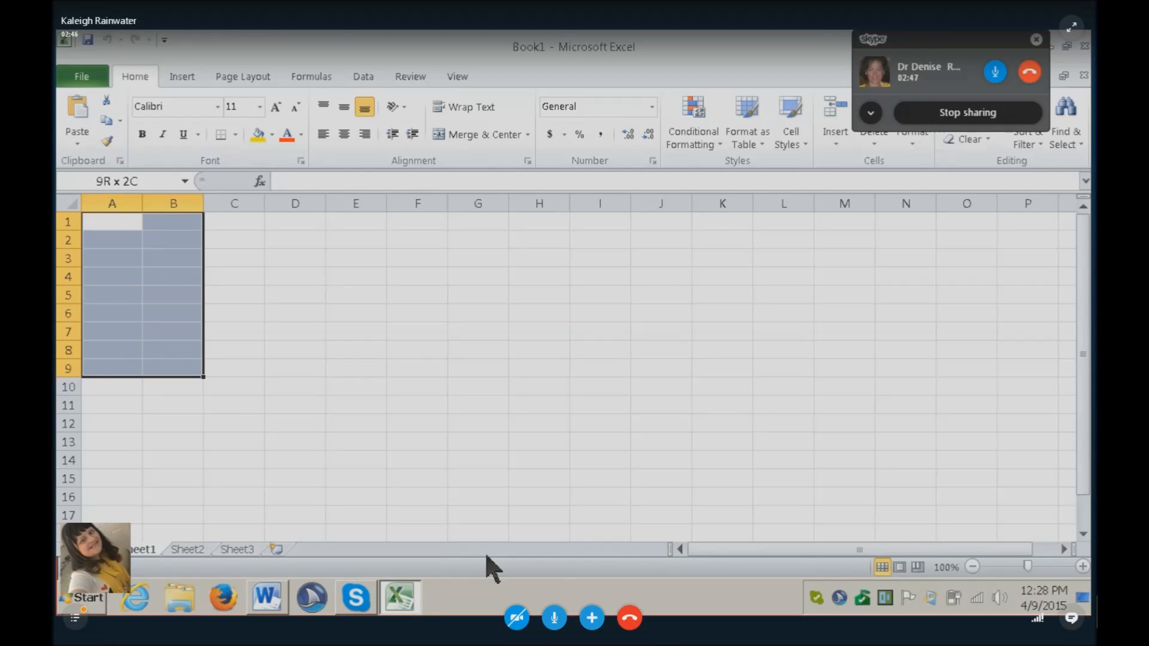
{"action": "key", "text": "shift+Down"}
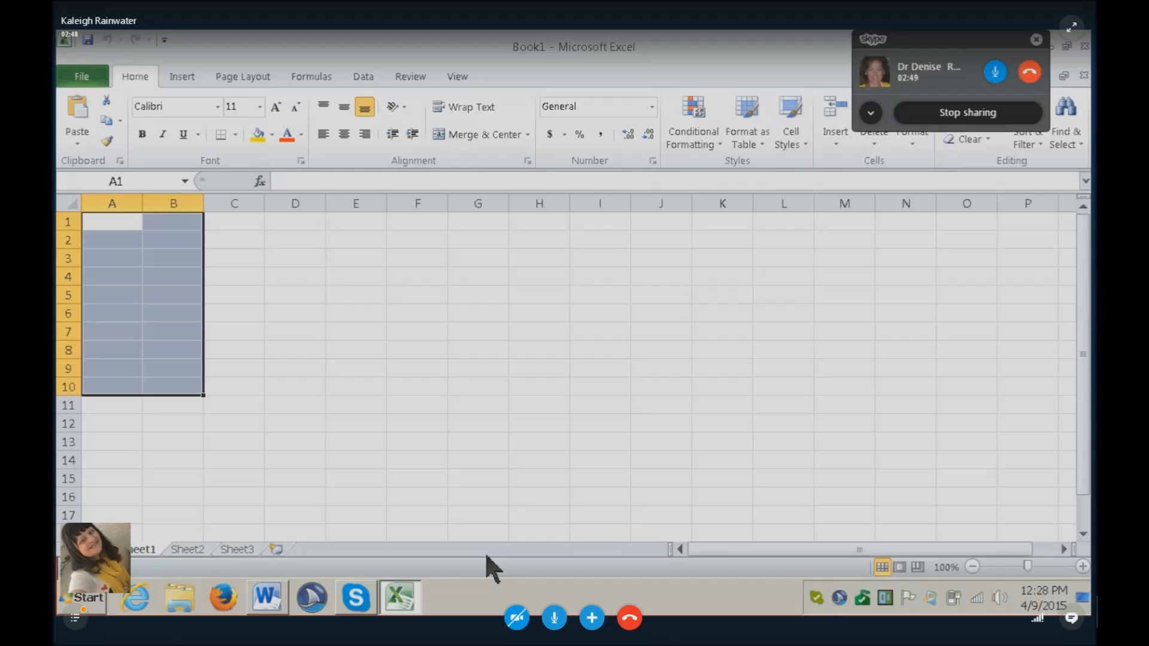
{"action": "key", "text": "ctrl+t"}
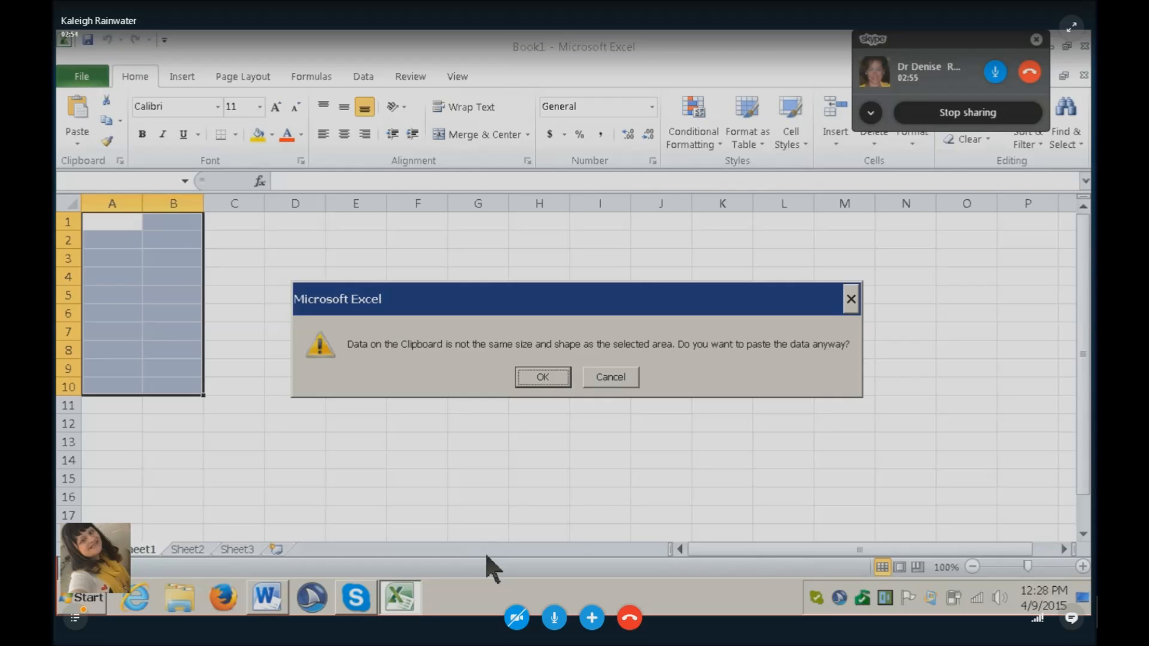
{"action": "key", "text": "Return"}
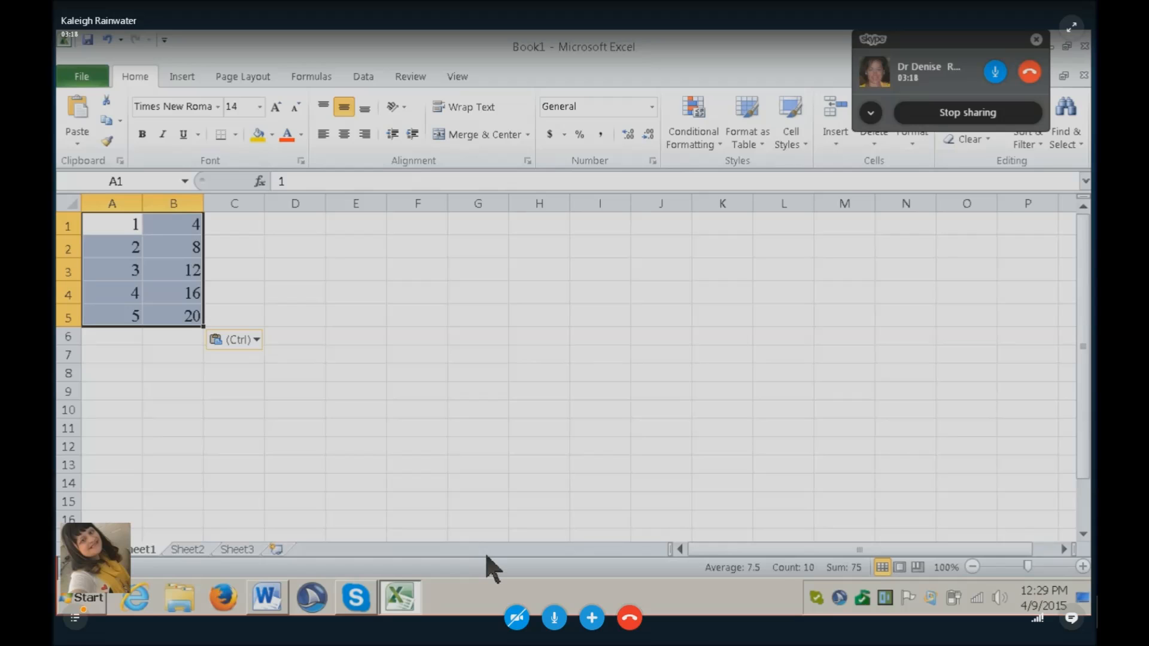
{"action": "key", "text": "alt+m"}
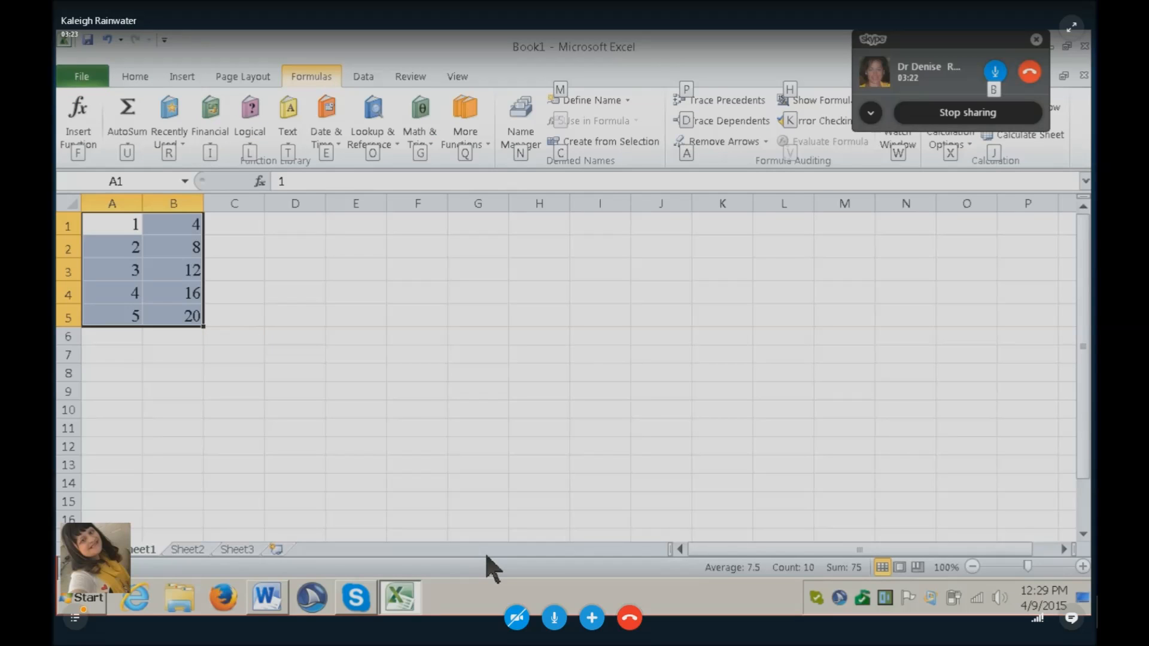
{"action": "key", "text": "d"}
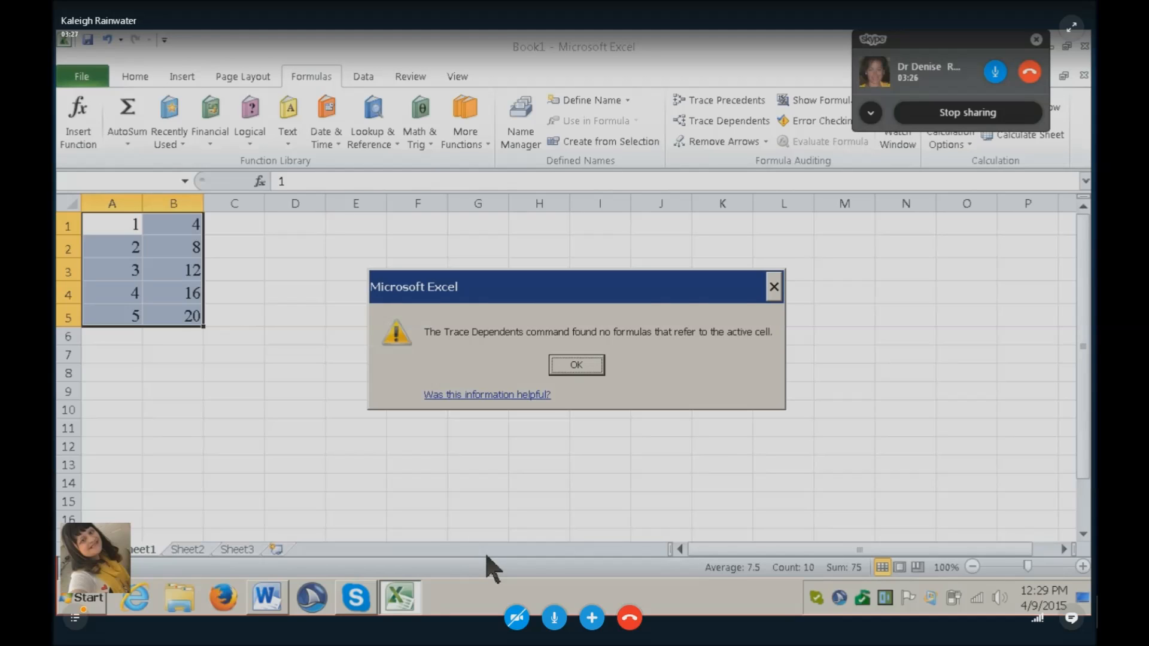
{"action": "key", "text": "Return"}
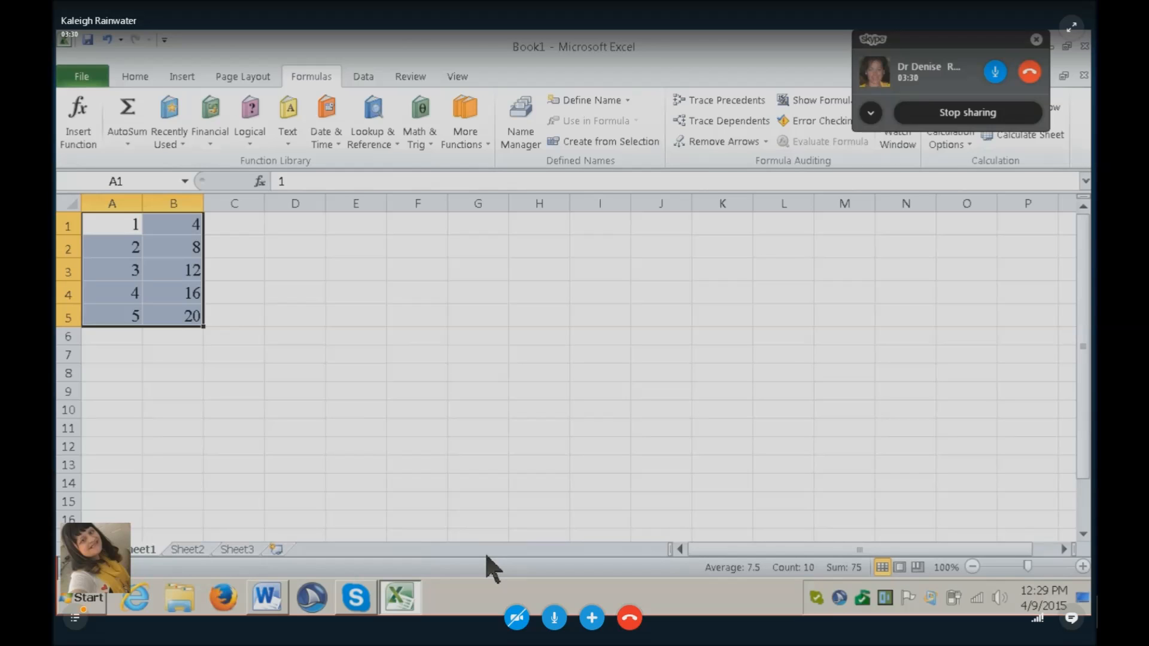
- Insert a markers-only scatter chart from the pasted data in A1:B5
{"action": "key", "text": "alt+n"}
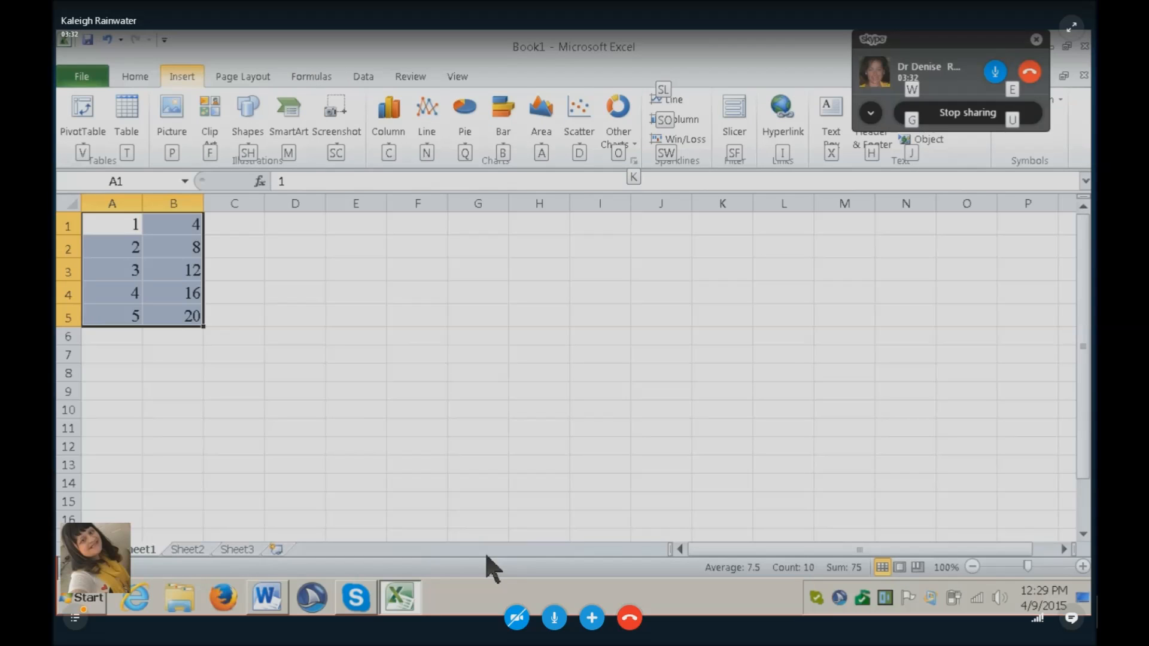
{"action": "key", "text": "d"}
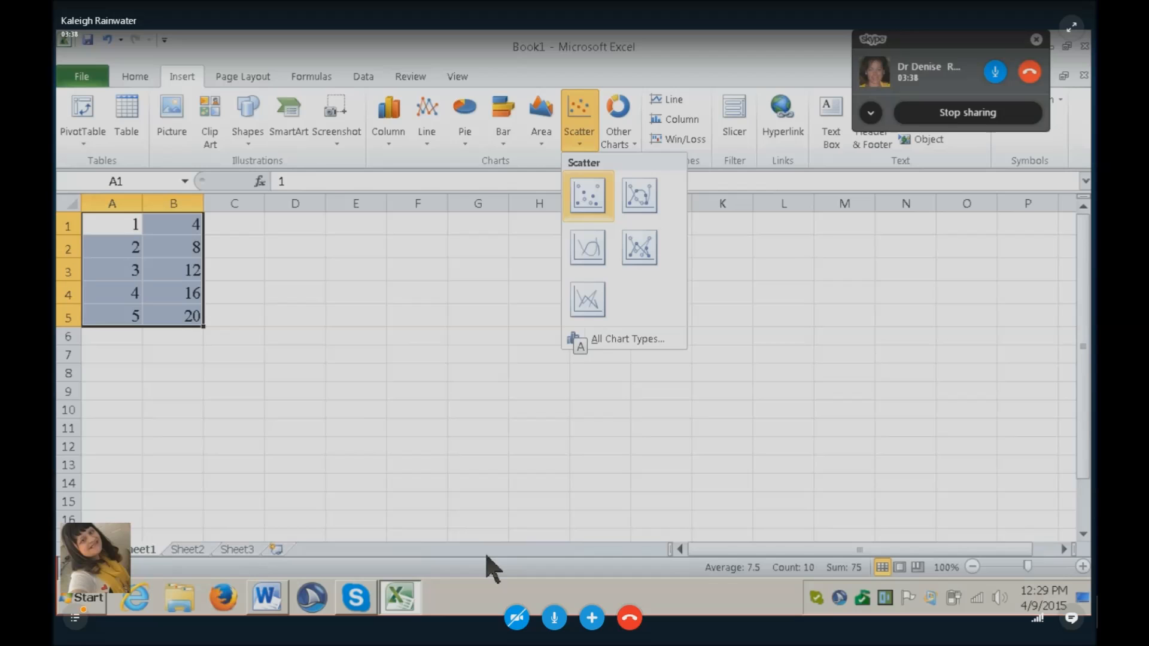
{"action": "key", "text": "Return"}
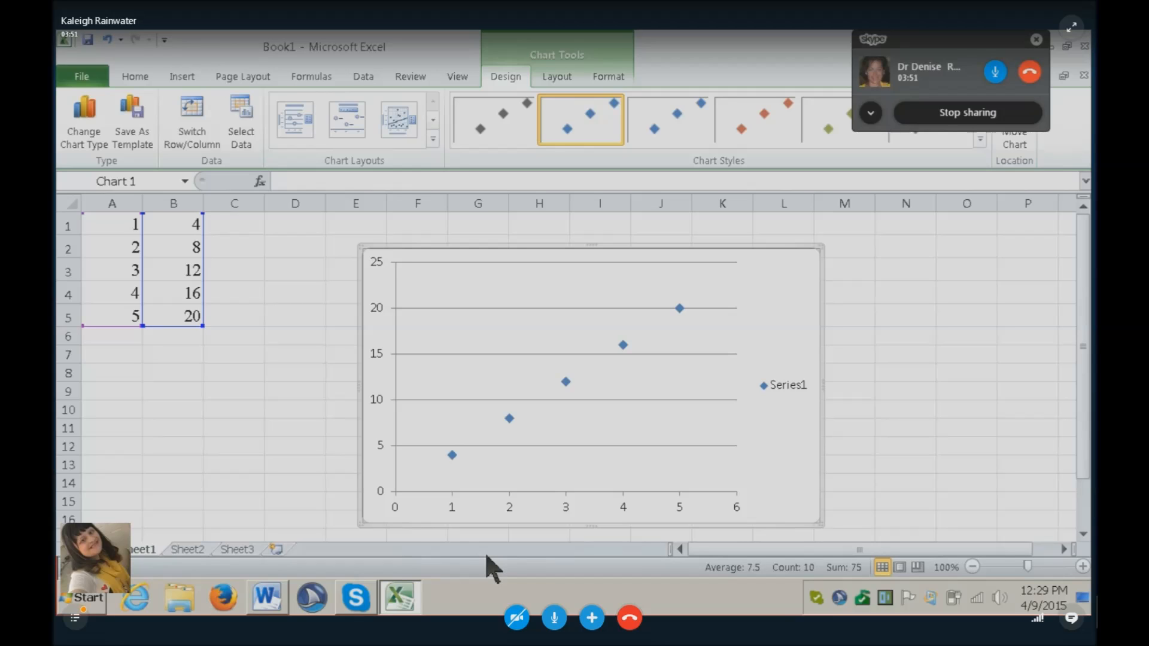
- Add a title above the scatter chart reading "Number of Windows in Houses"
{"action": "key", "text": "alt"}
{"action": "key", "text": "j"}
{"action": "key", "text": "a"}
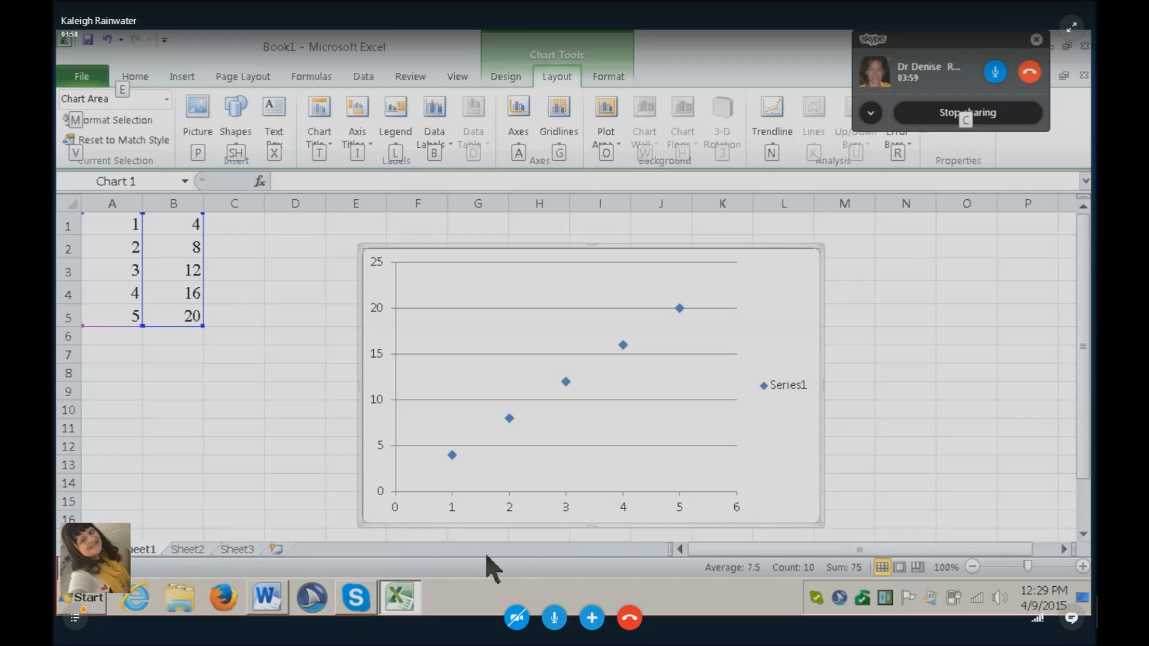
{"action": "key", "text": "t"}
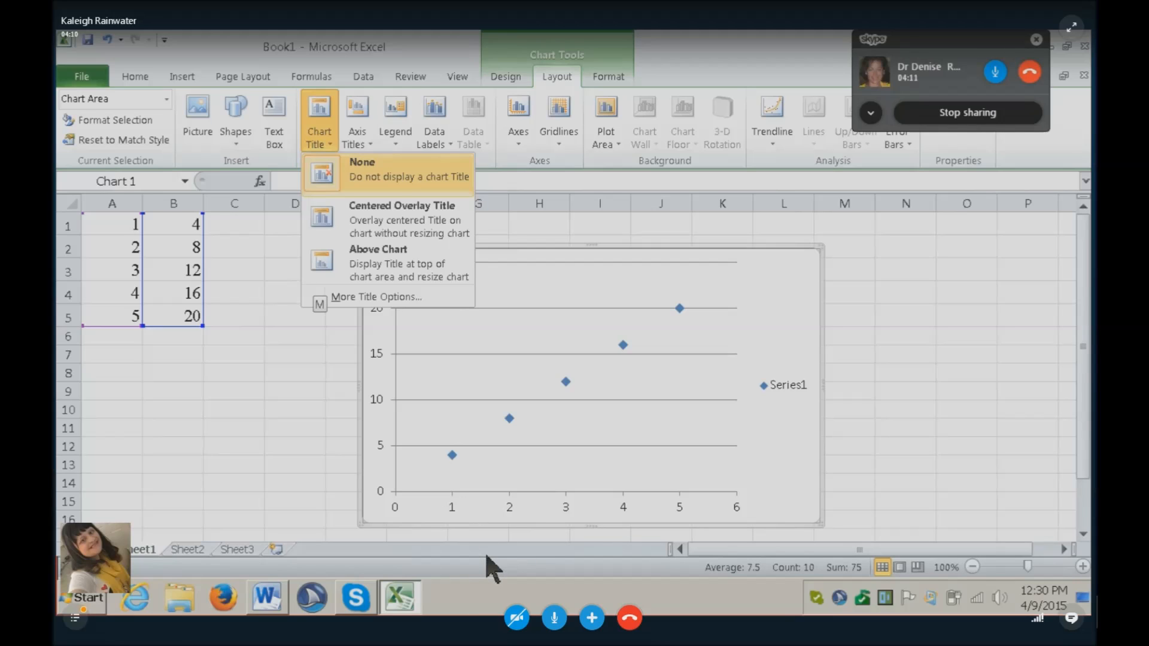
{"action": "key", "text": "Down"}
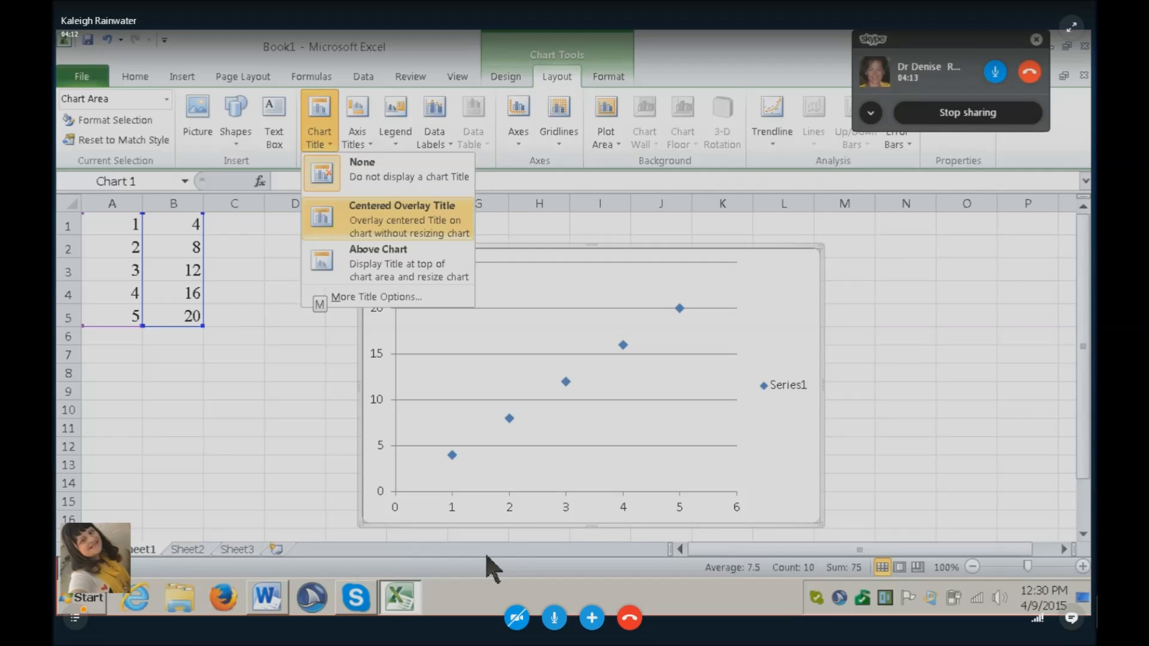
{"action": "key", "text": "Down"}
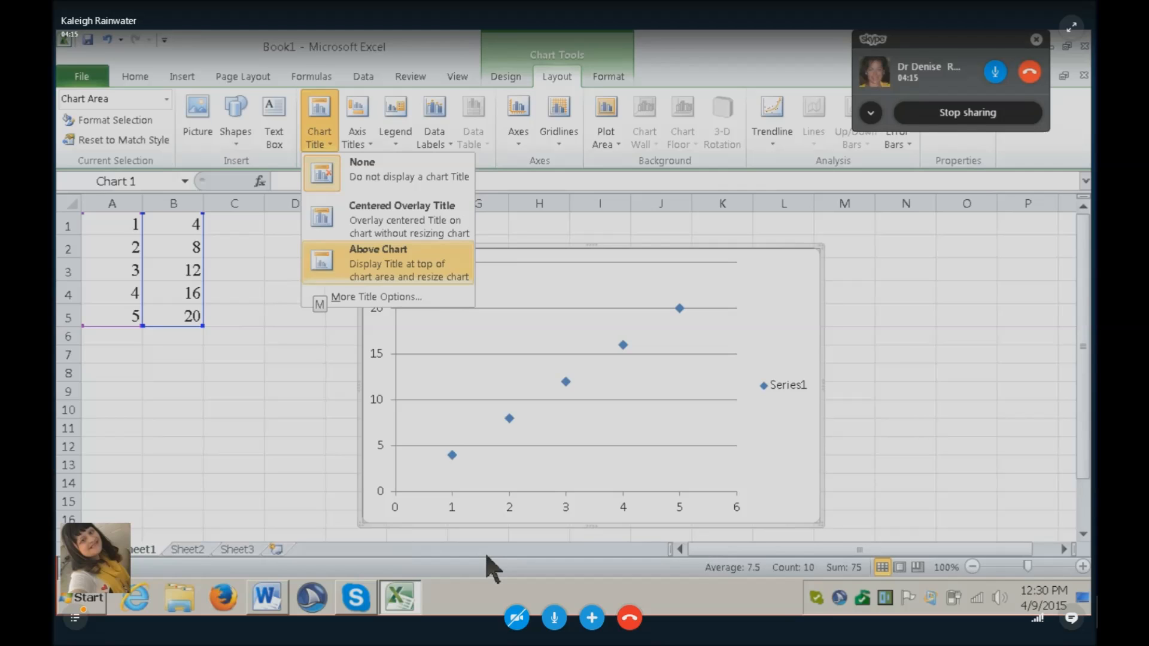
{"action": "key", "text": "Return"}
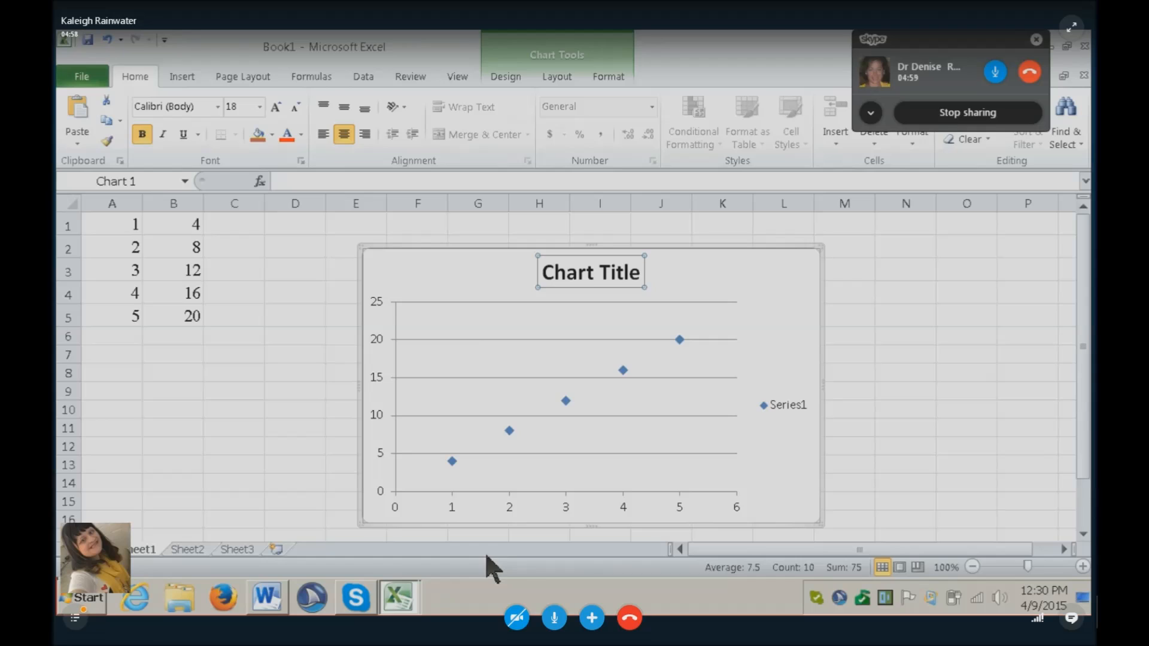
{"action": "type", "text": "Number"}
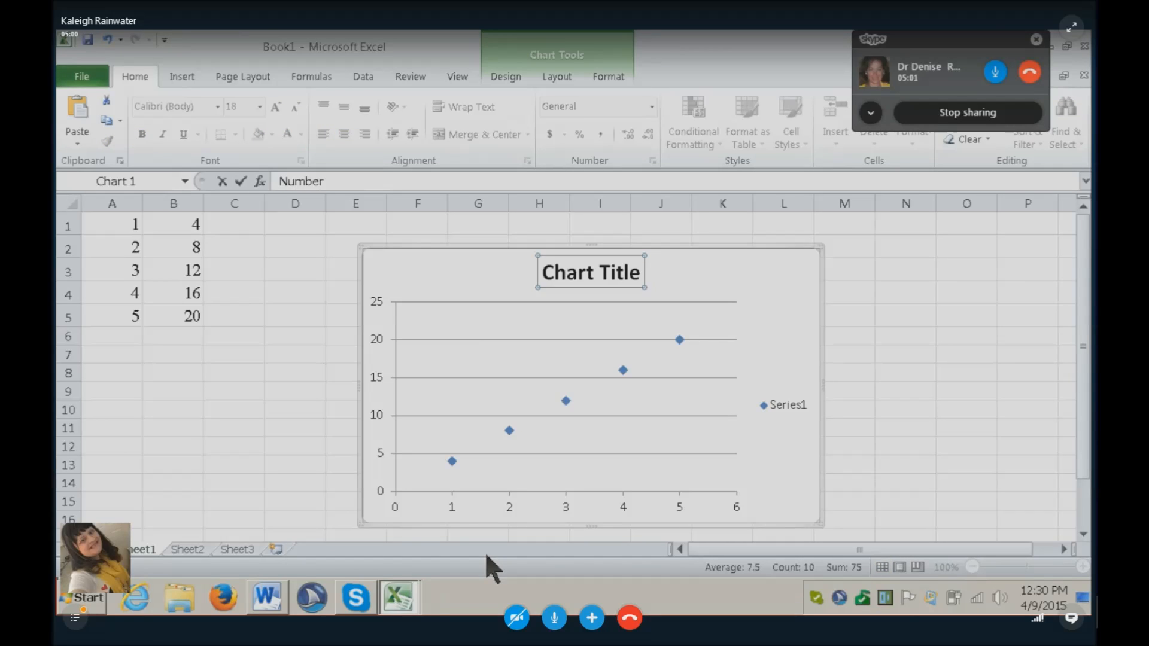
{"action": "type", "text": " of Windows in Houses"}
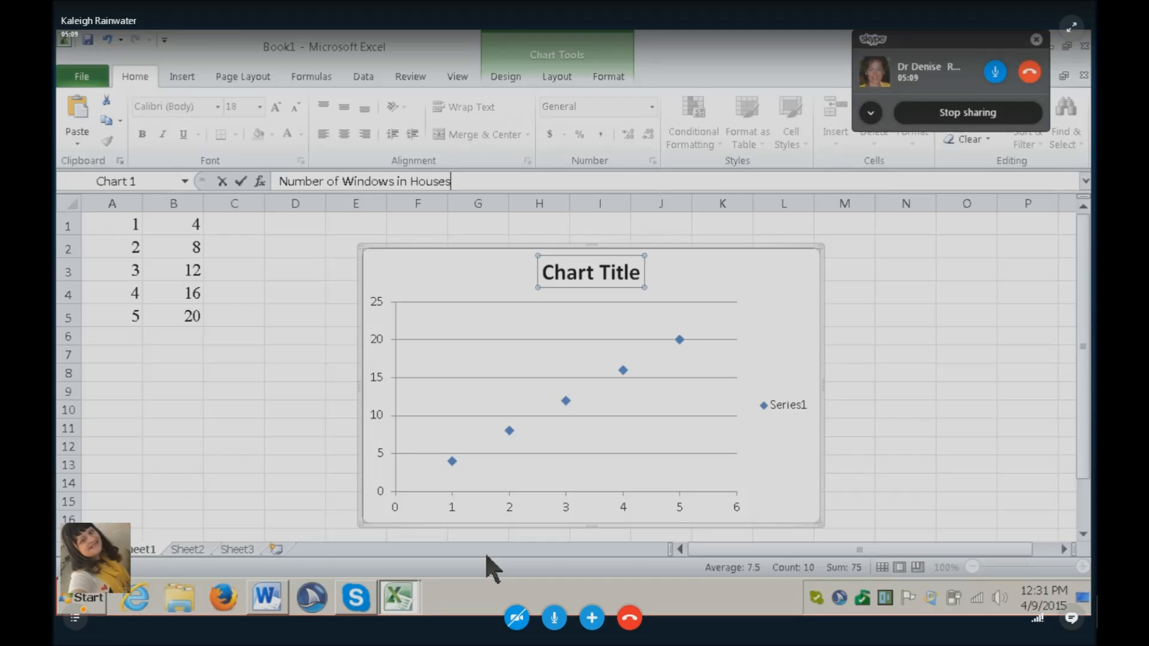
{"action": "key", "text": "Return"}
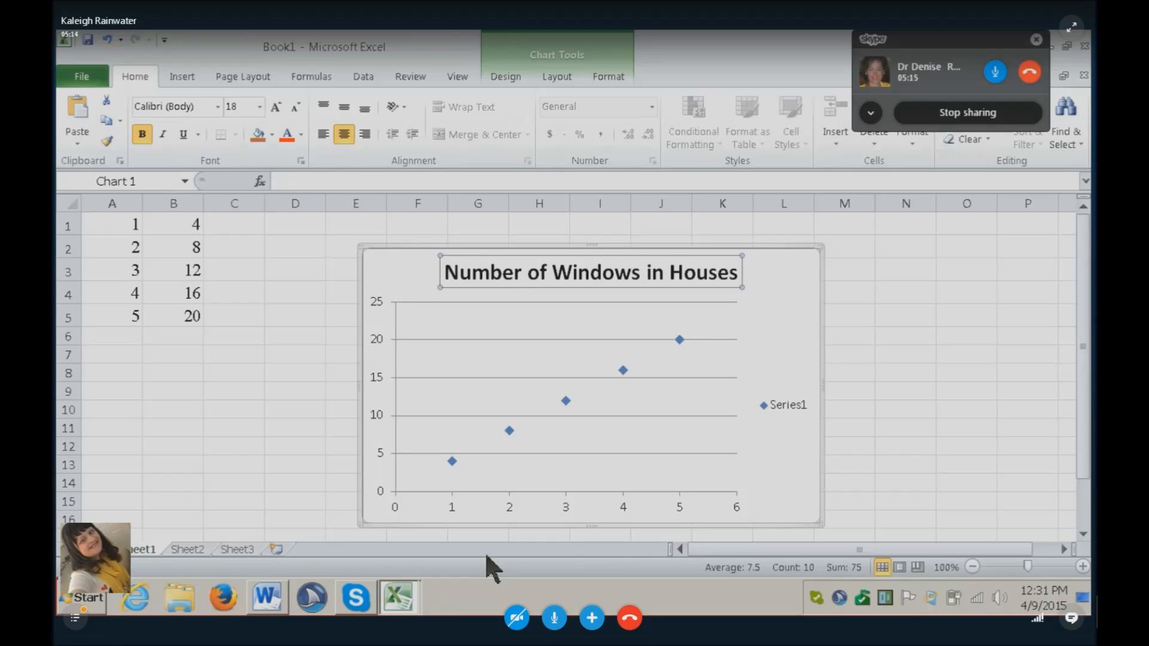
- Add a title below the chart's primary horizontal axis reading "Number of Windows"
{"action": "key", "text": "alt"}
{"action": "key", "text": "j"}
{"action": "key", "text": "a"}
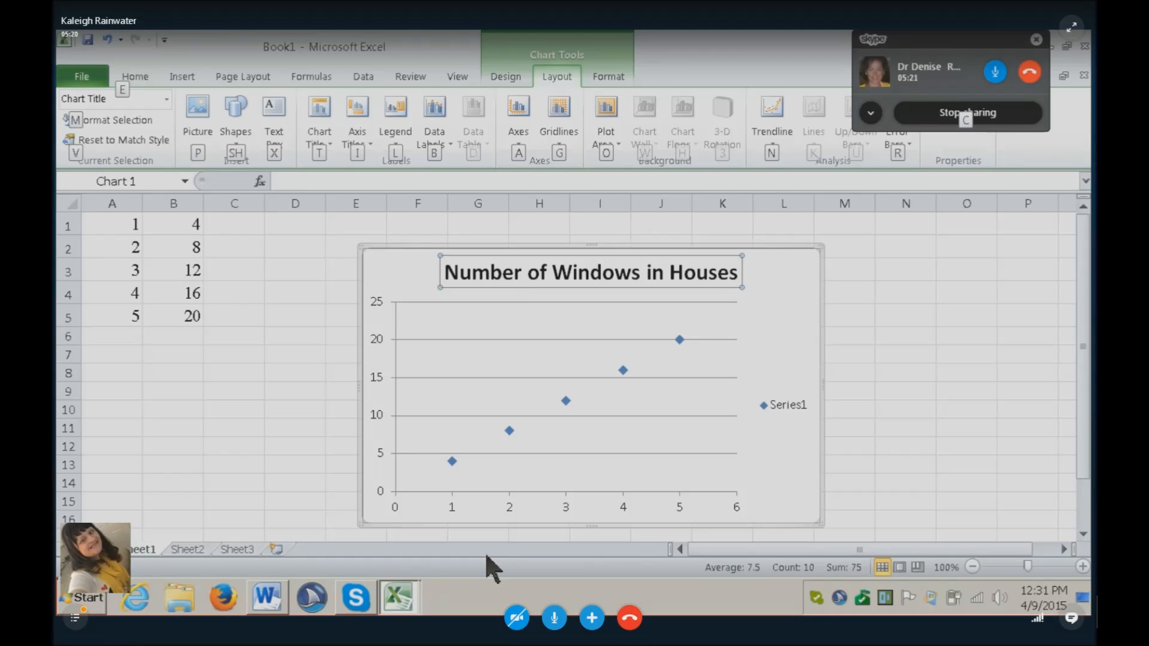
{"action": "key", "text": "i"}
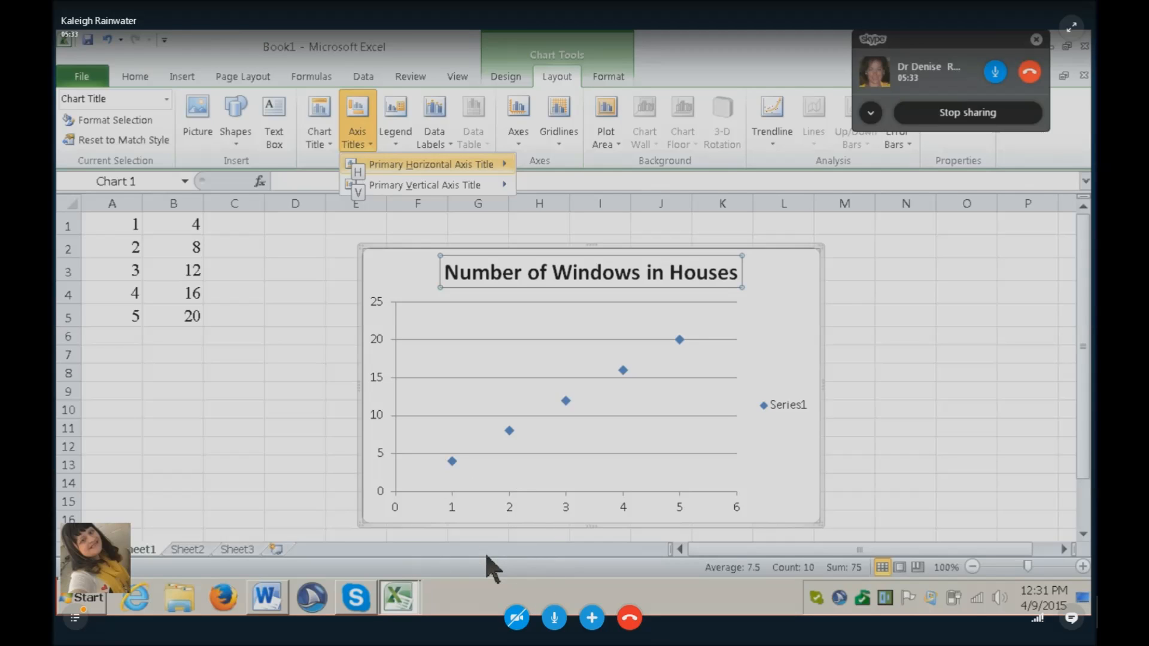
{"action": "key", "text": "h"}
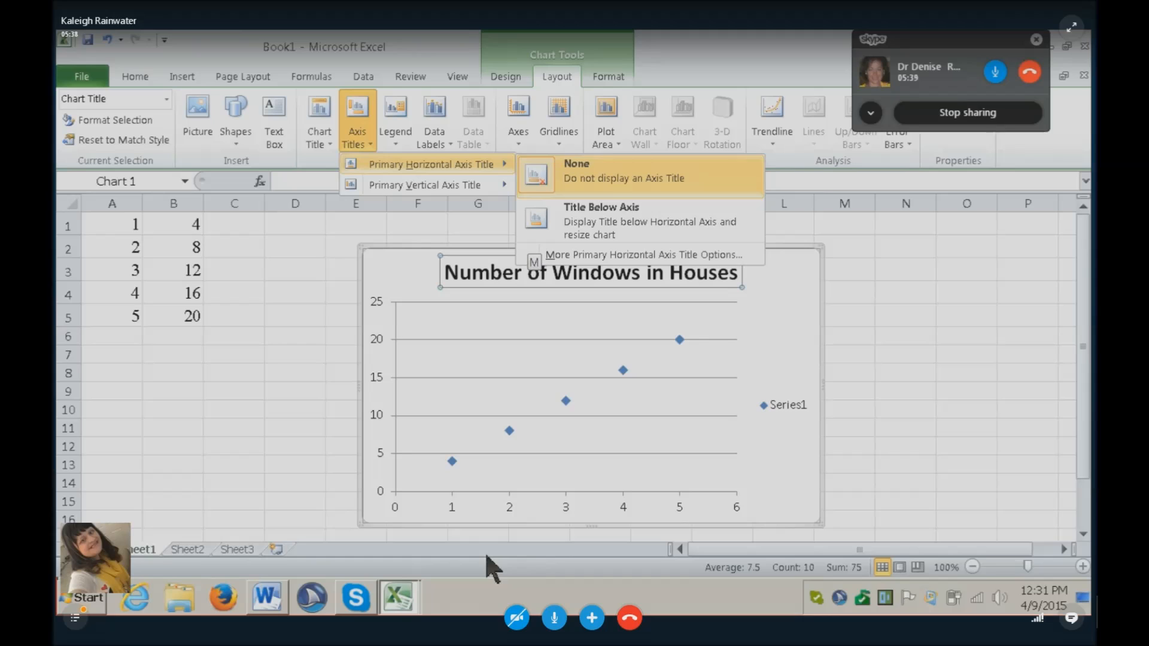
{"action": "key", "text": "Down"}
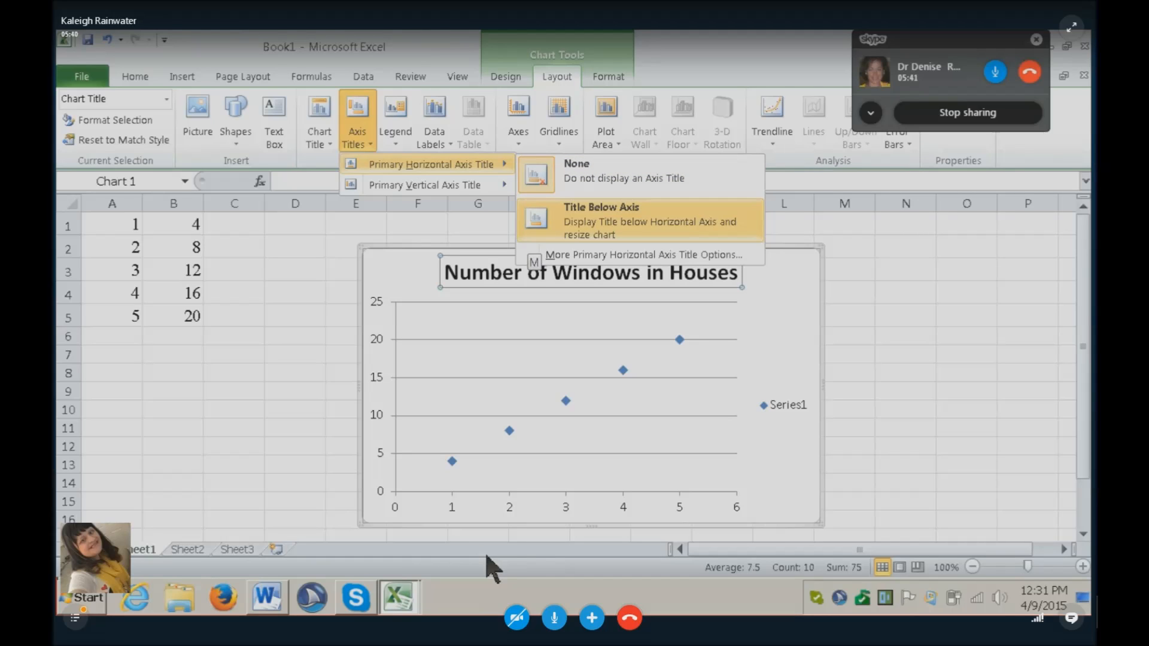
{"action": "key", "text": "Return"}
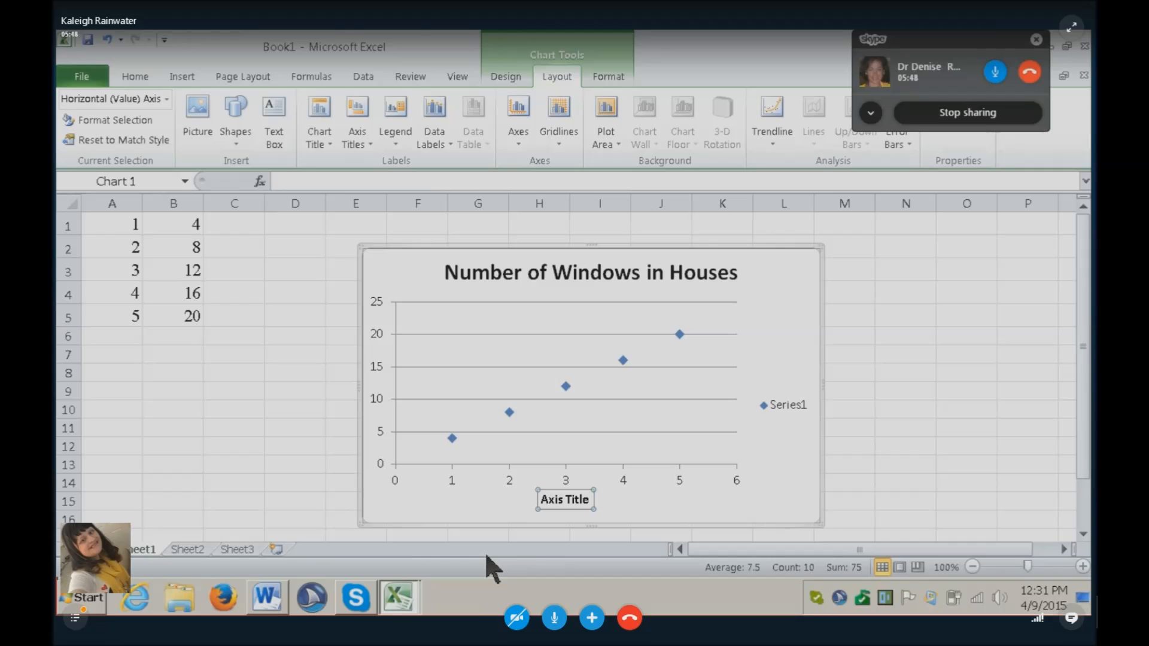
{"action": "type", "text": "Number"}
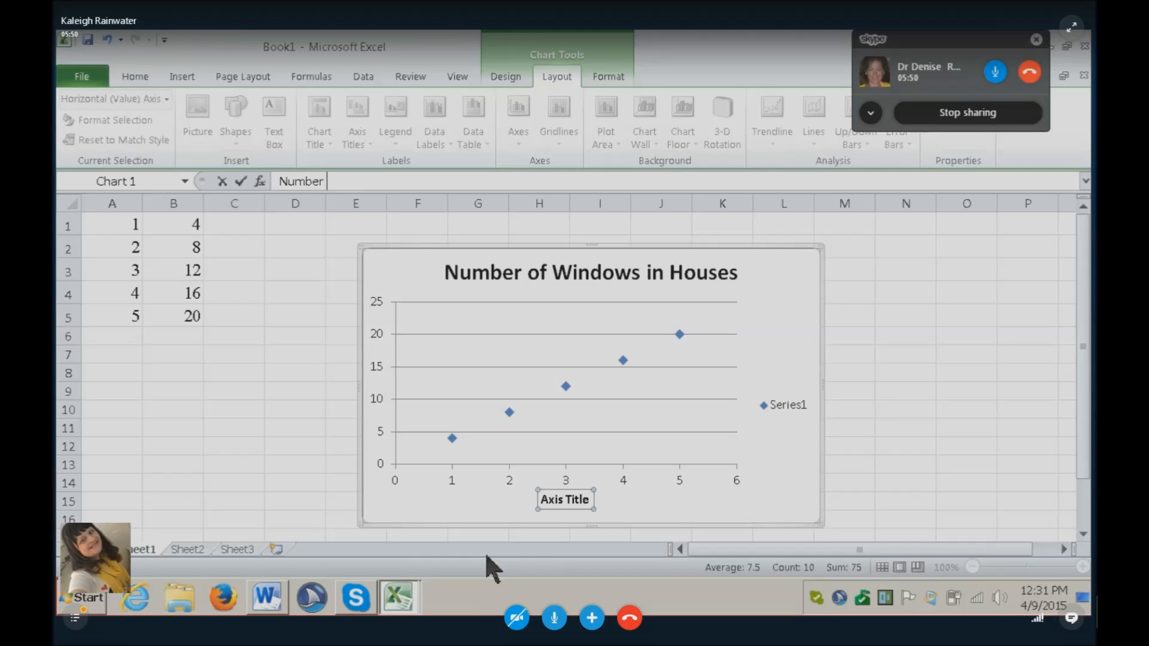
{"action": "type", "text": " of Windows"}
{"action": "key", "text": "Return"}
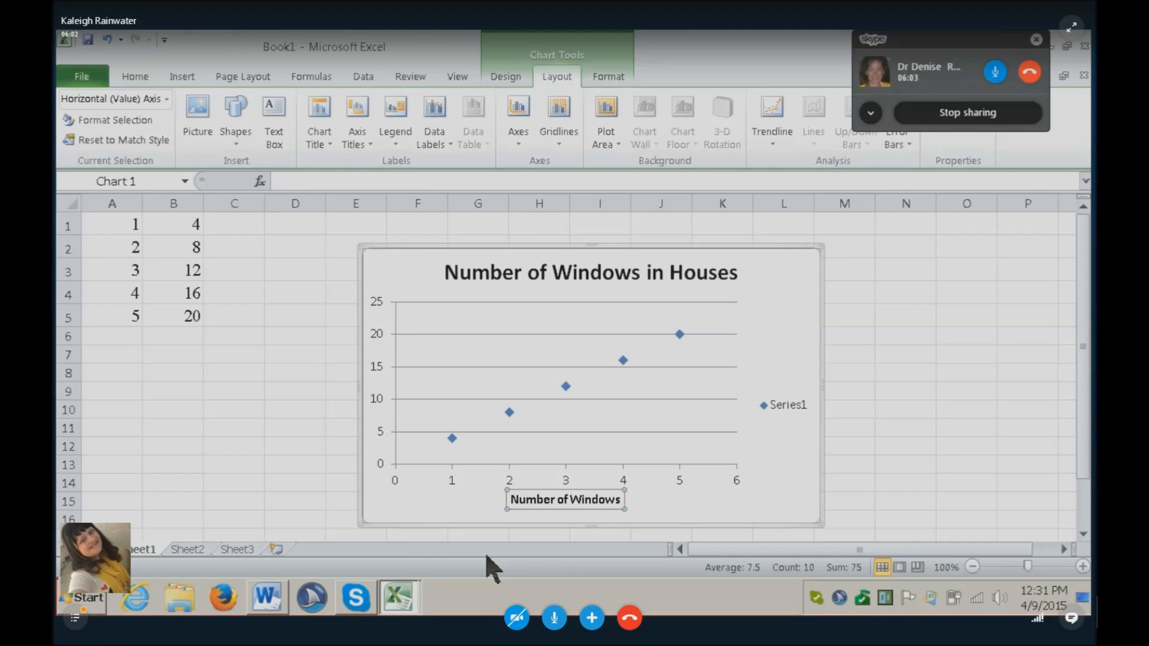
- Add a rotated title to the primary vertical axis of the scatter chart
{"action": "key", "text": "alt"}
{"action": "key", "text": "j"}
{"action": "key", "text": "a"}
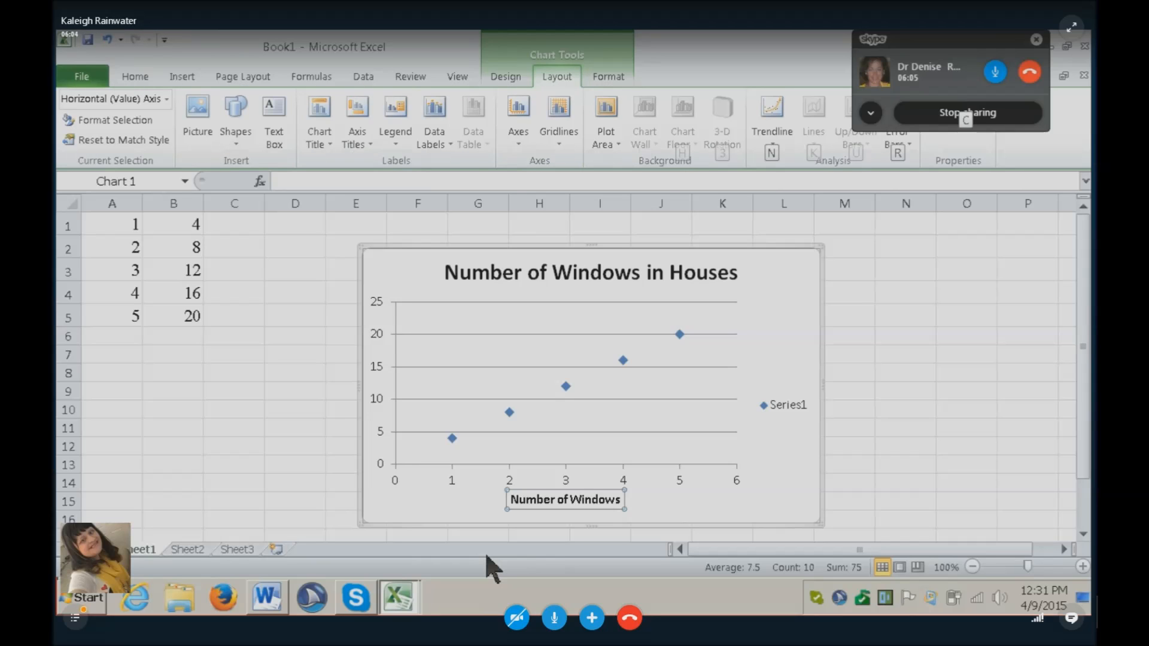
{"action": "key", "text": "i"}
{"action": "key", "text": "v"}
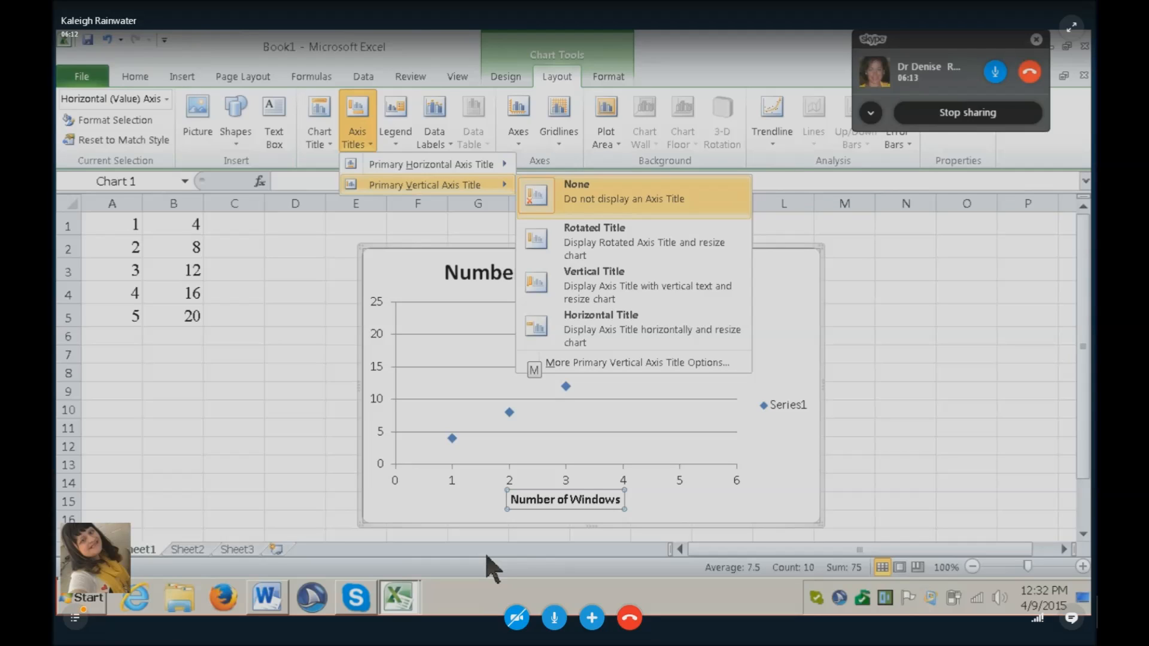
{"action": "key", "text": "Down"}
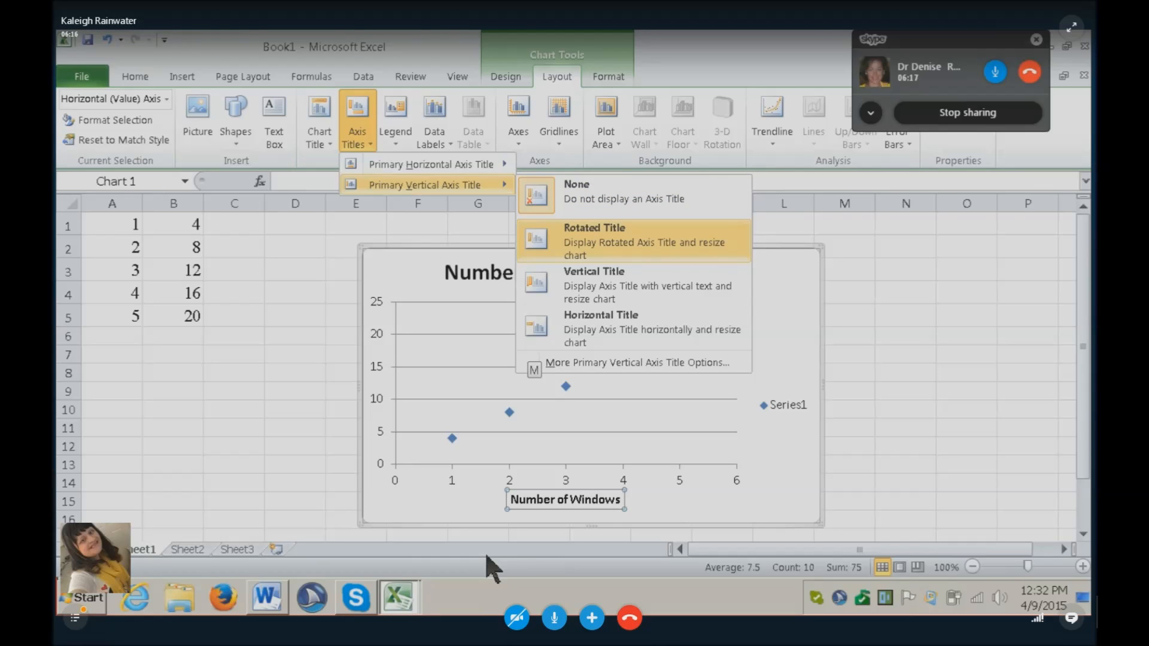
{"action": "key", "text": "Return"}
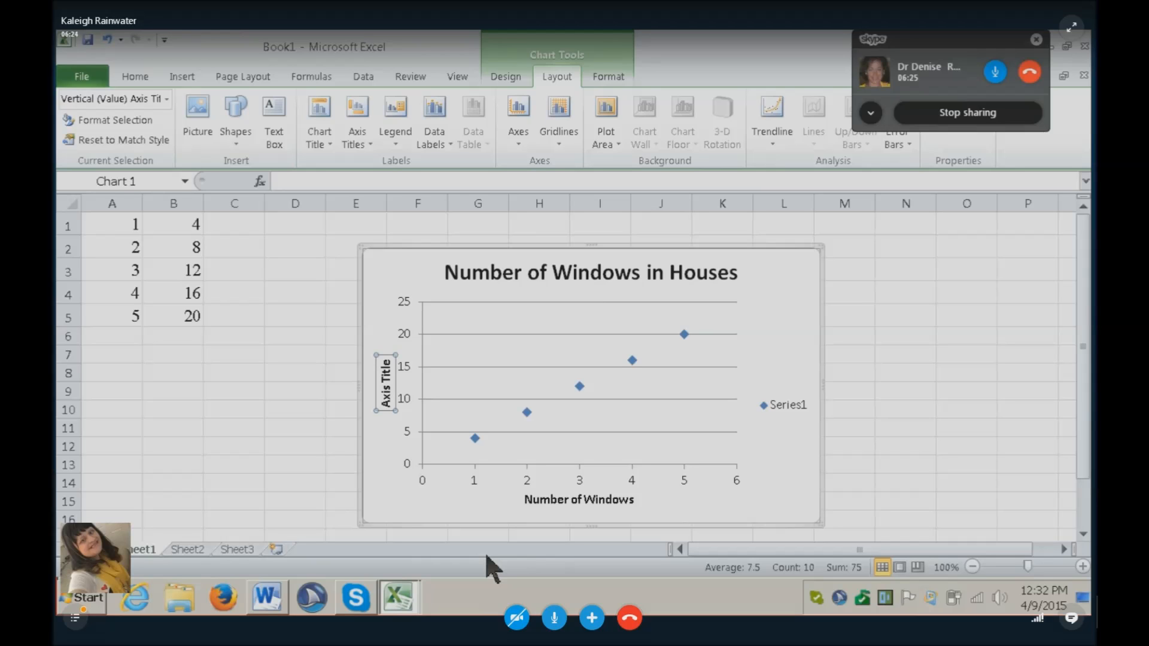
- Set the vertical axis title text to "Number of Houses", after a glance at the chart in the graph templet workbook
{"action": "key", "text": "alt+Tab"}
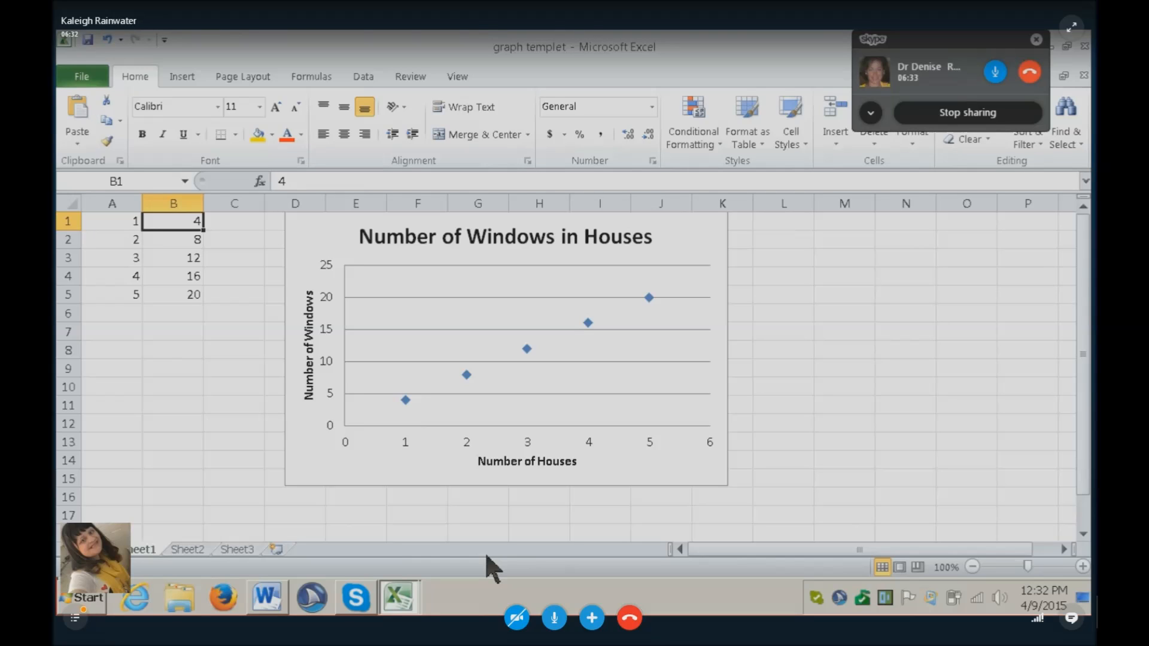
{"action": "key", "text": "alt+Tab"}
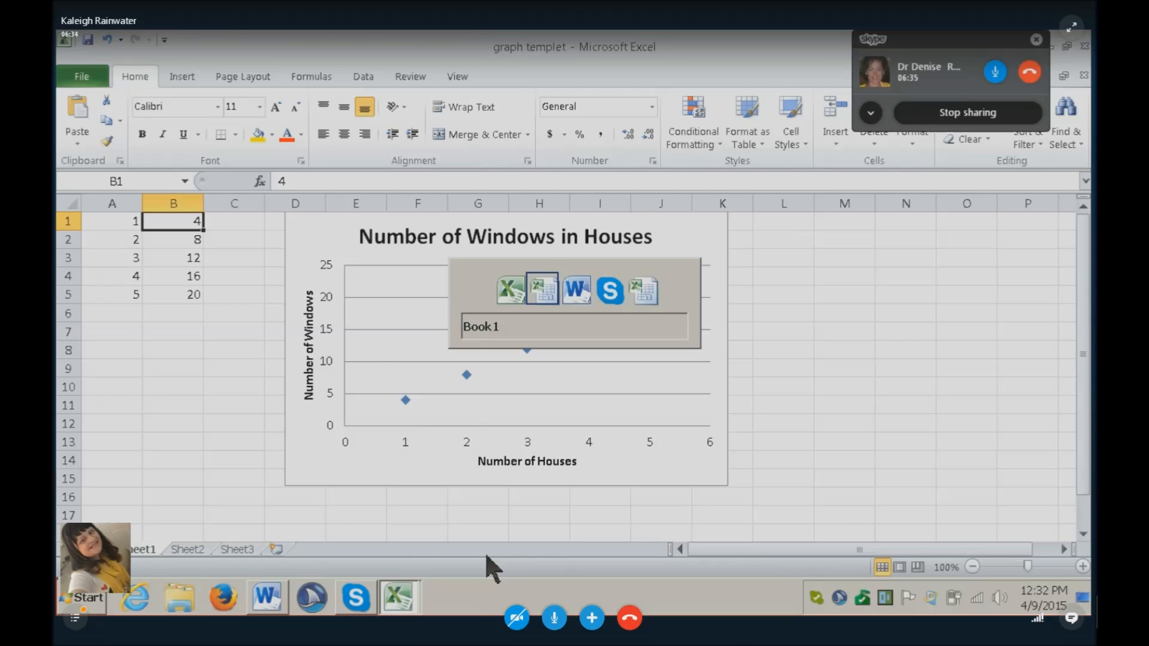
{"action": "type", "text": "Number"}
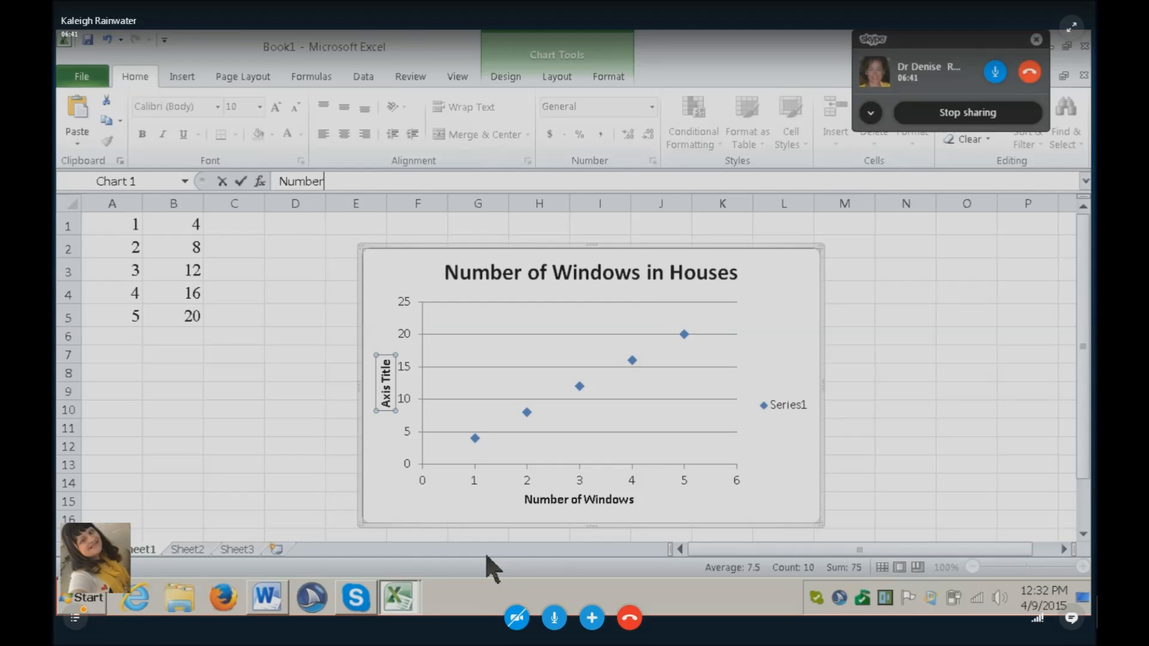
{"action": "key", "text": "BackSpace"}
{"action": "key", "text": "BackSpace"}
{"action": "key", "text": "BackSpace"}
{"action": "key", "text": "BackSpace"}
{"action": "key", "text": "BackSpace"}
{"action": "key", "text": "BackSpace"}
{"action": "type", "text": "Number of Houses"}
{"action": "key", "text": "Return"}
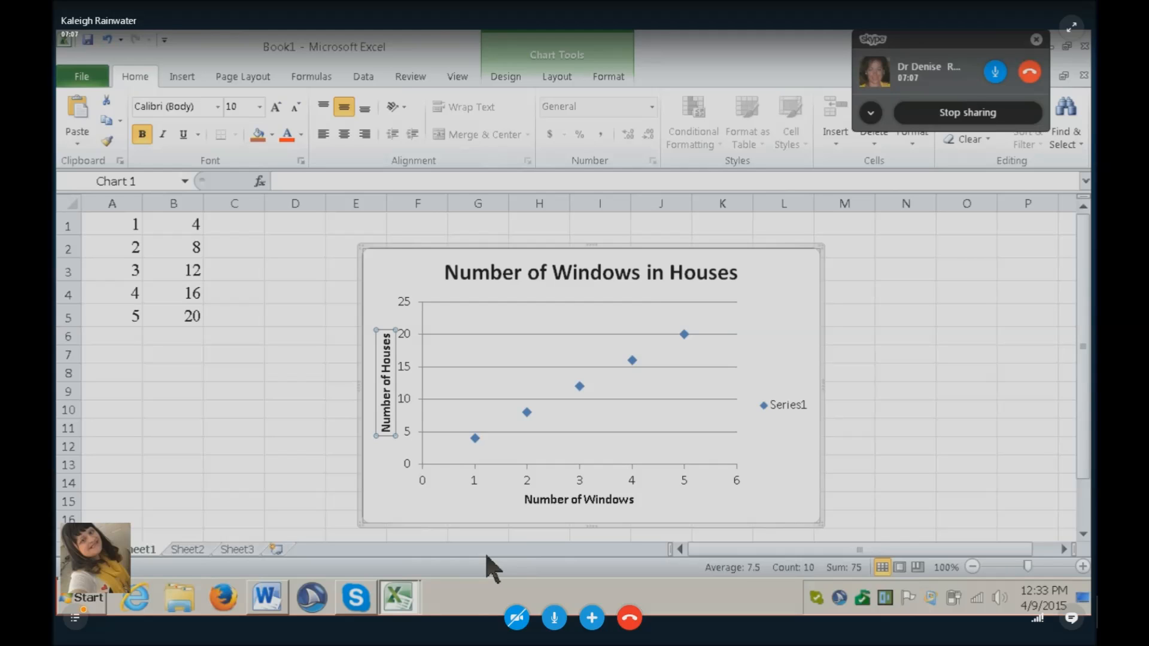
- Turn off the legend of the scatter chart
{"action": "key", "text": "alt"}
{"action": "key", "text": "j"}
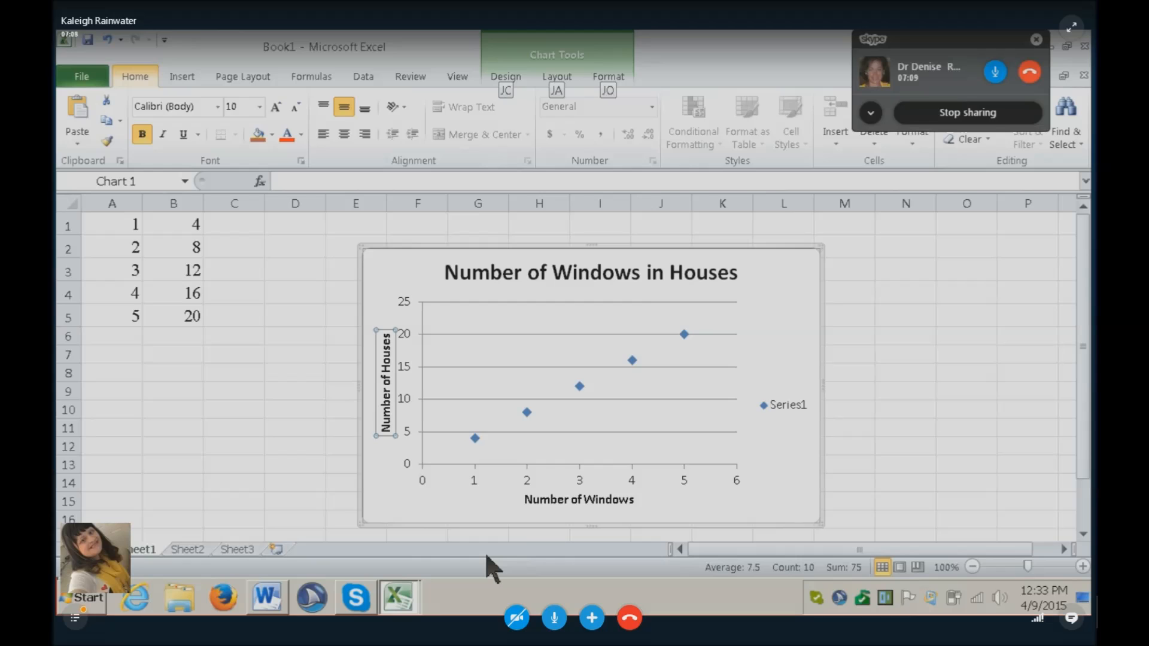
{"action": "key", "text": "a"}
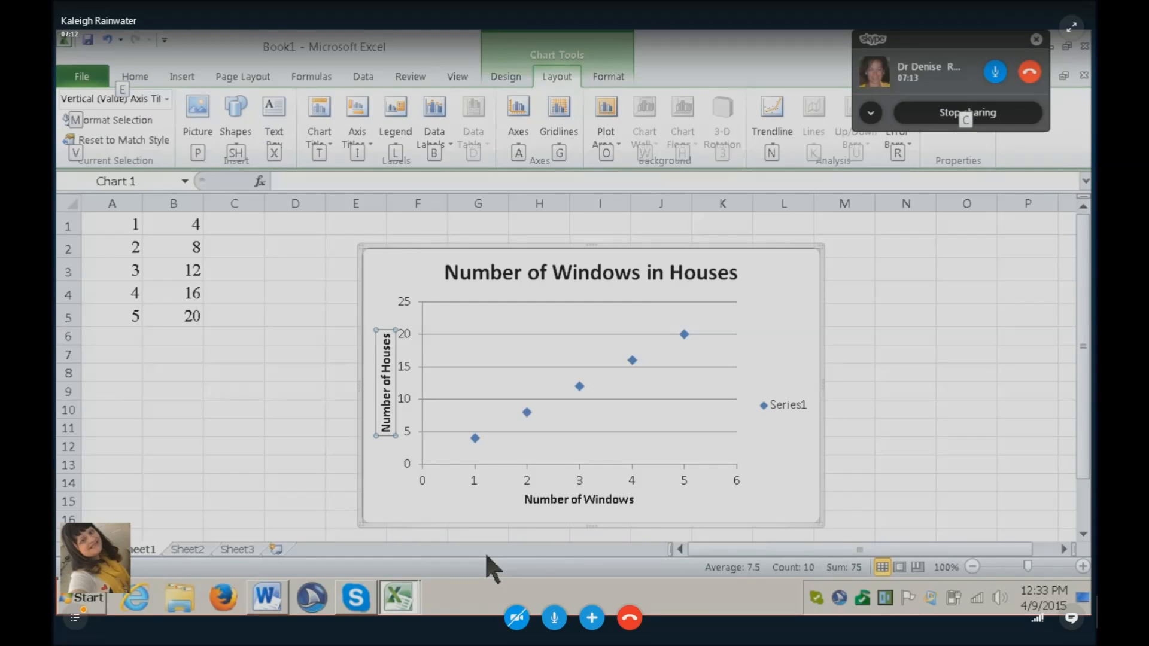
{"action": "key", "text": "l"}
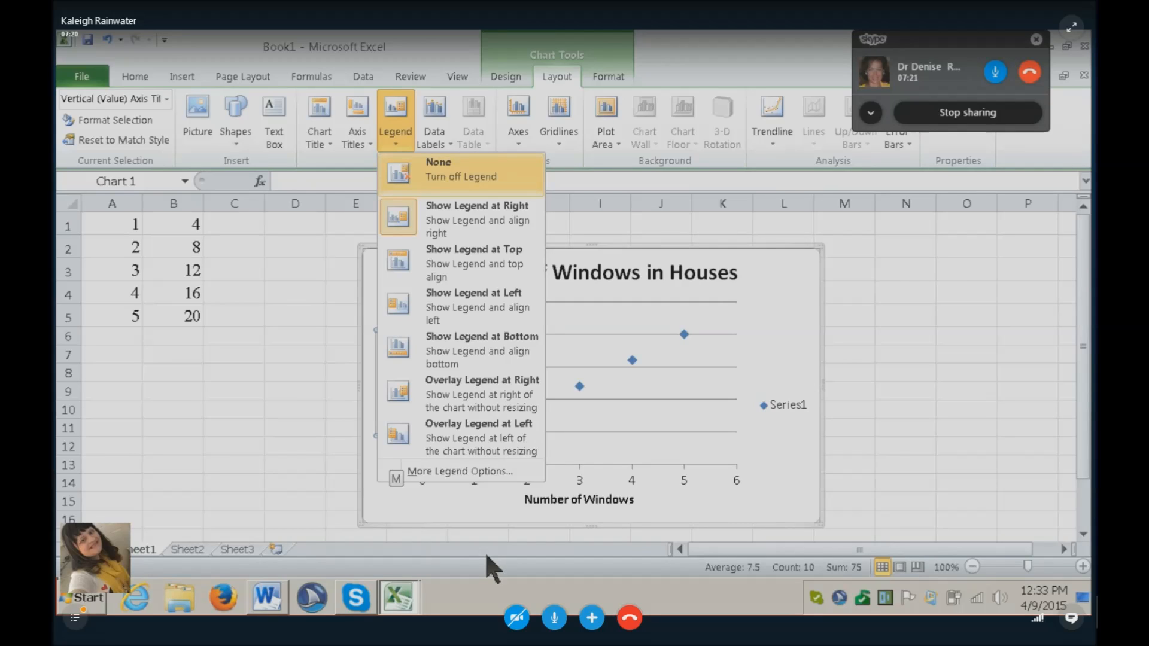
{"action": "key", "text": "Return"}
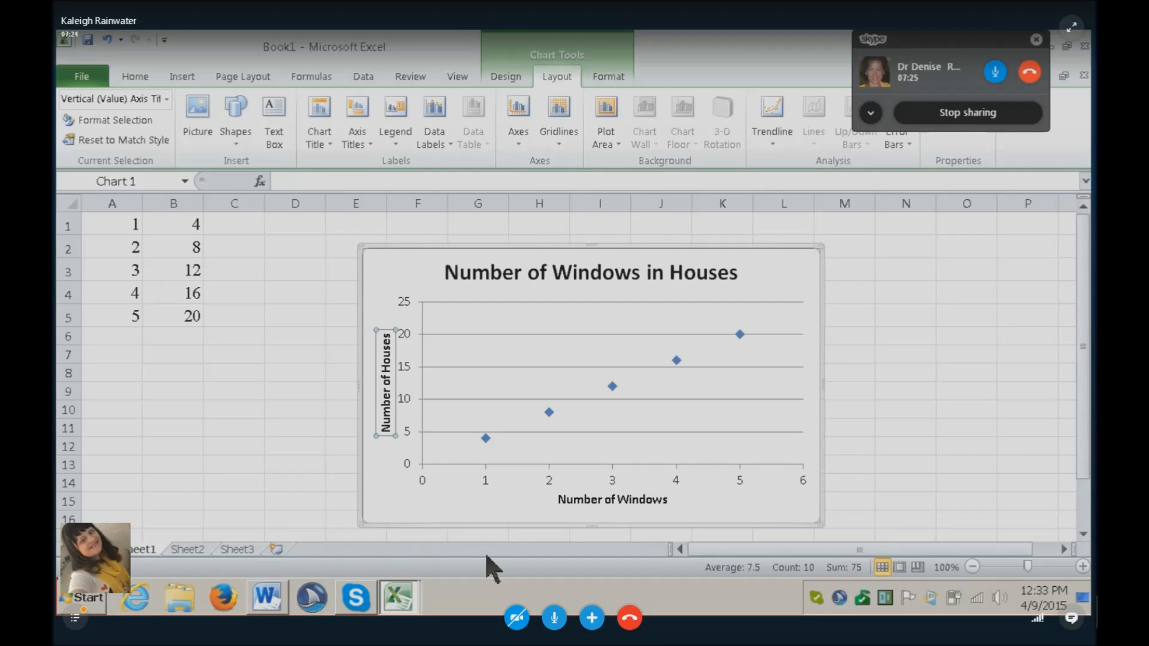
- Copy the whole chart, switch to the Word assignment, paste it on a new line below the data points and open its paste options
{"action": "key", "text": "Escape"}
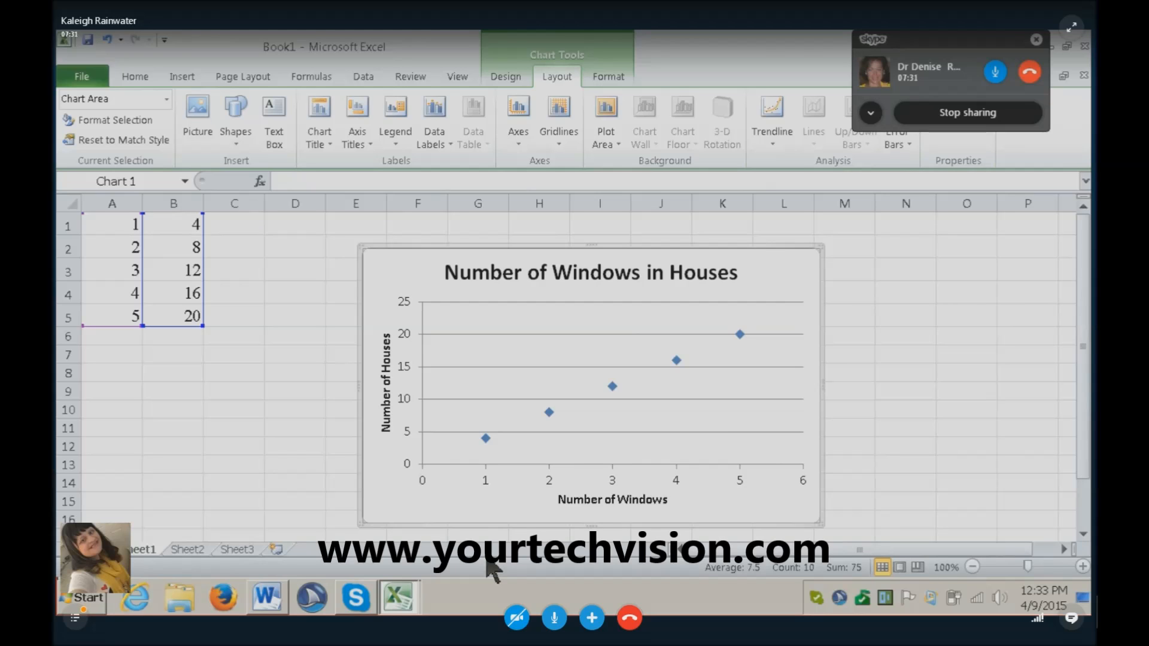
{"action": "key", "text": "alt+Tab"}
{"action": "key", "text": "alt+Tab"}
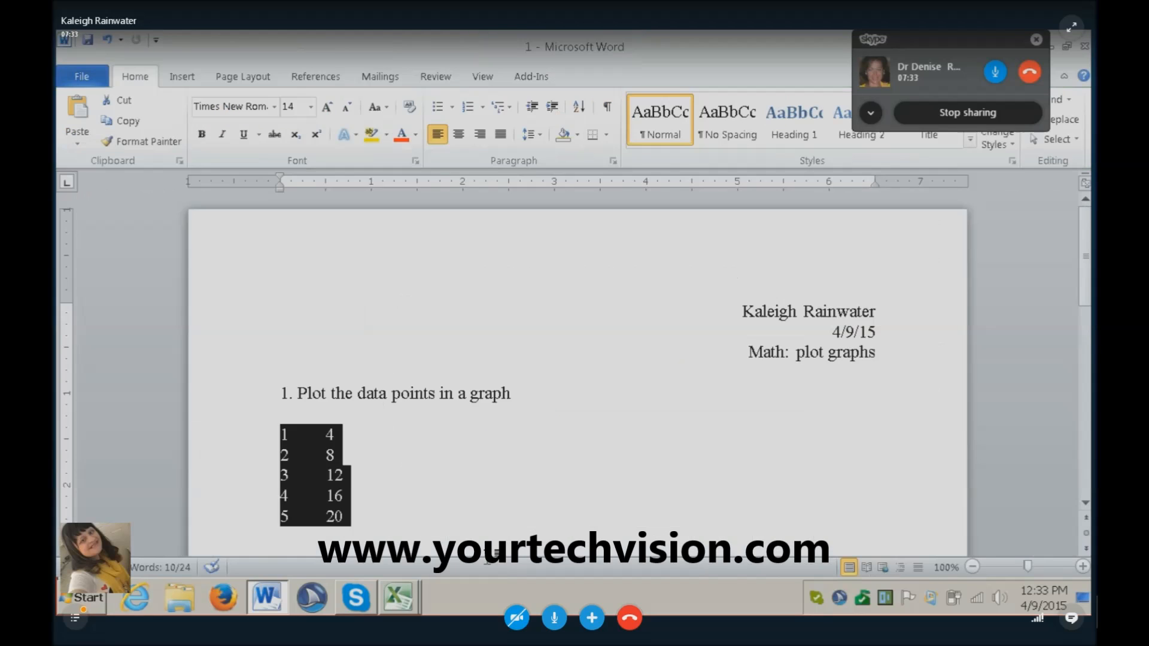
{"action": "key", "text": "Right"}
{"action": "key", "text": "Return"}
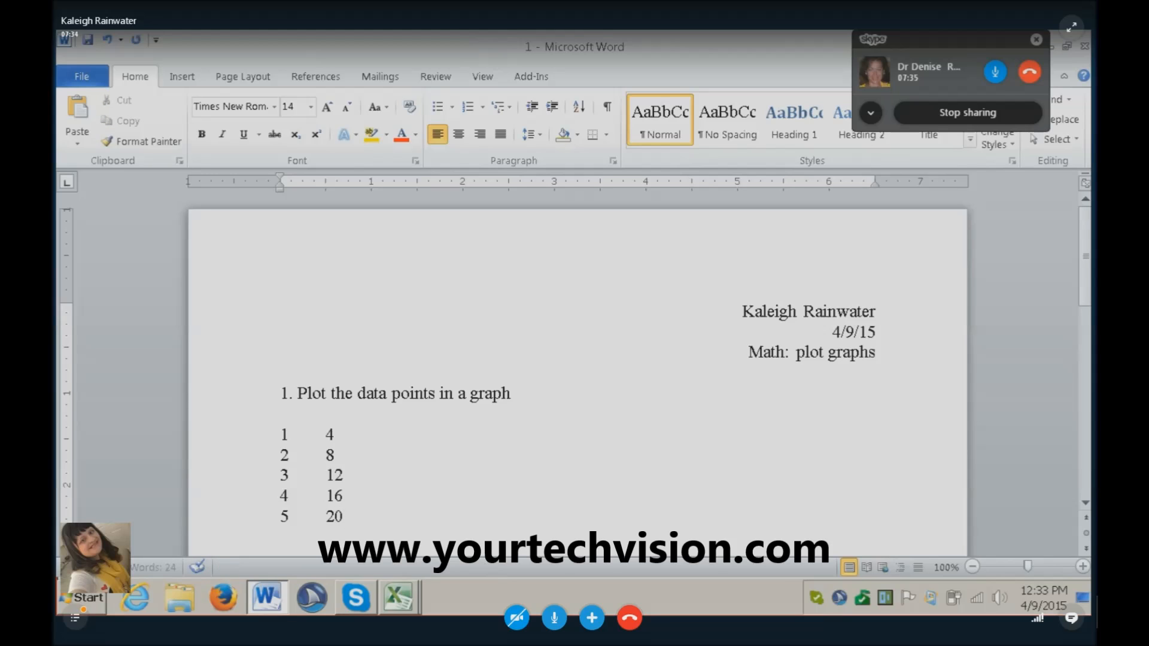
{"action": "key", "text": "ctrl+v"}
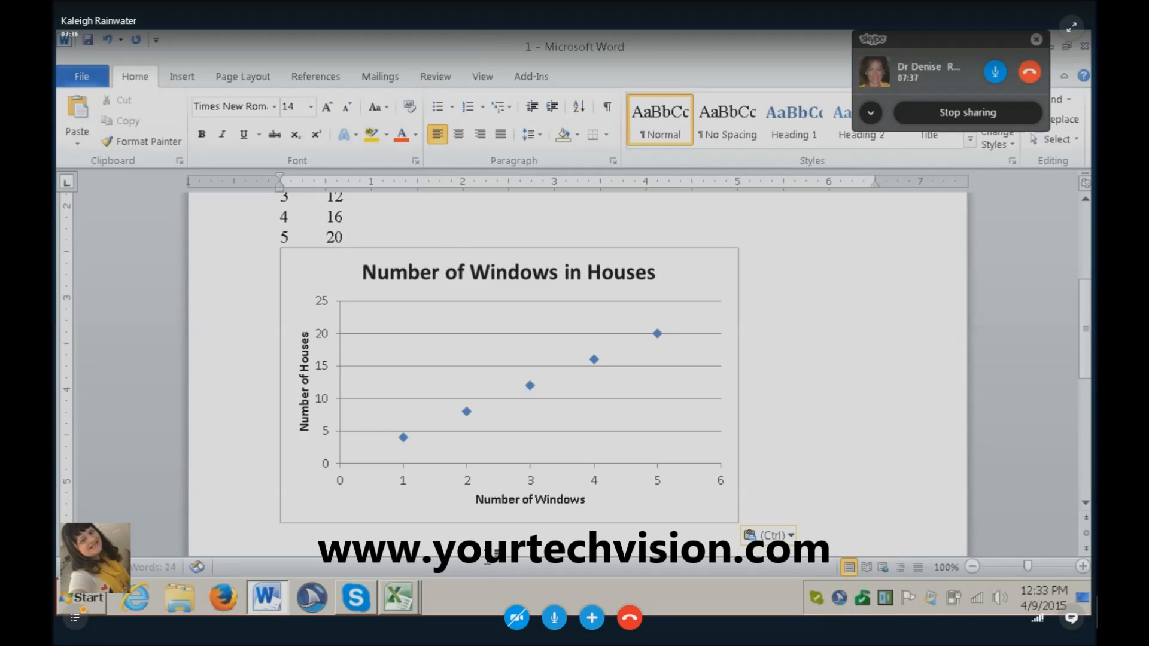
{"action": "key", "text": "ctrl"}
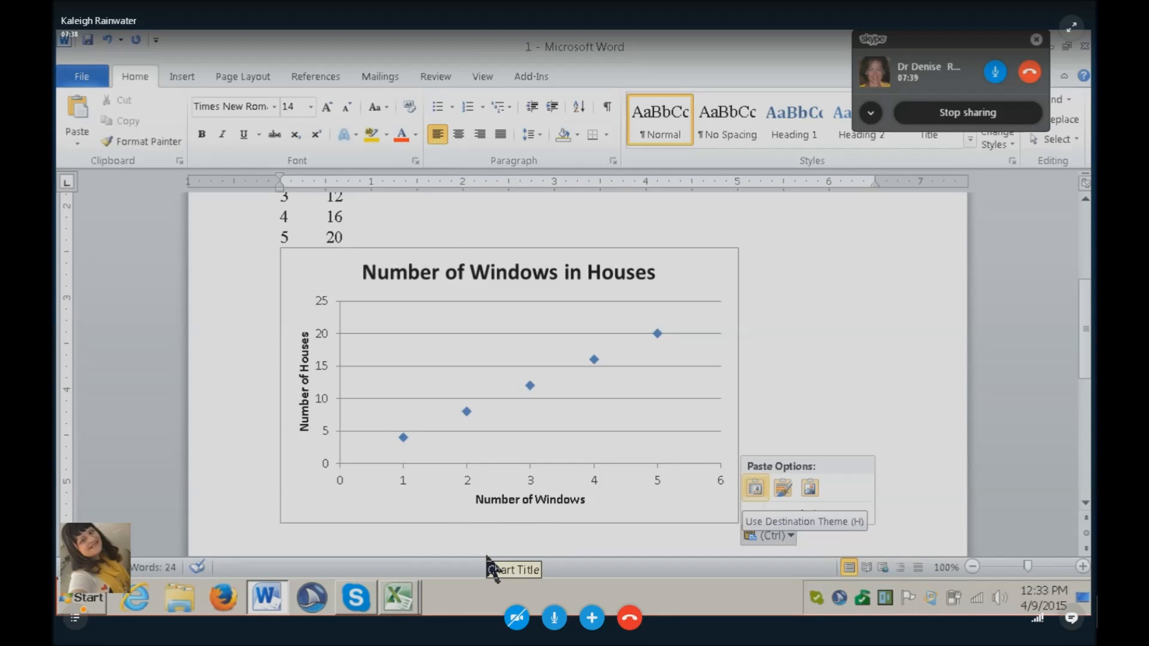